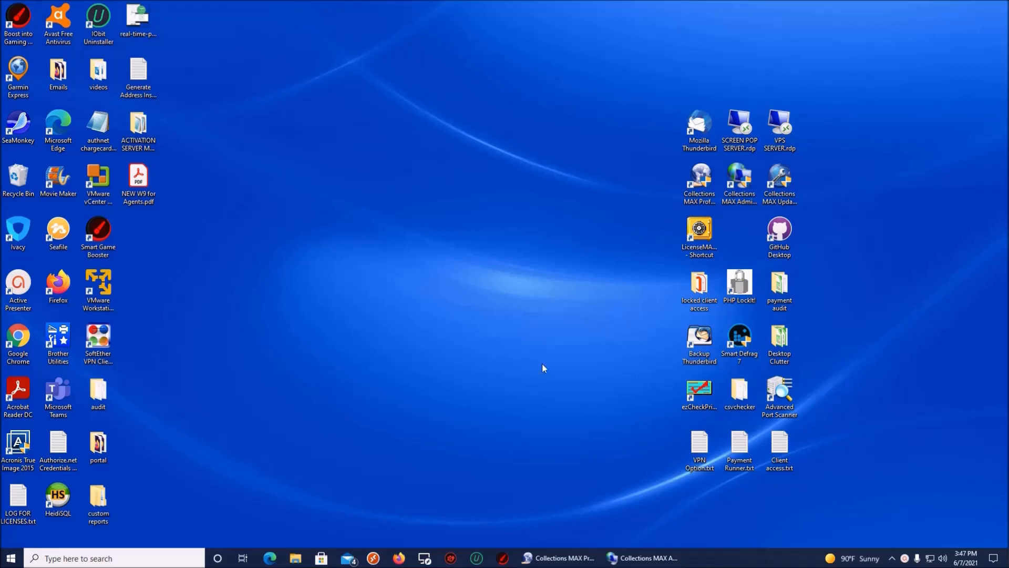
# Step: Restore the minimized Collections MAX Administrator window from its taskbar preview
pyautogui.click(638, 561)
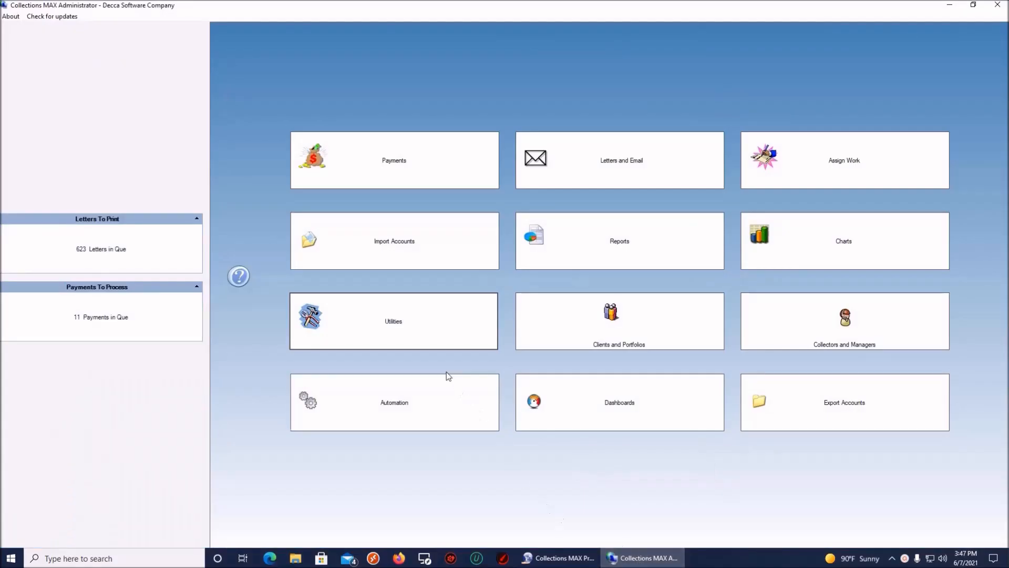
# Step: Launch Credit Dispatching from Utilities to open Credit Reporting in Test Mode
pyautogui.click(407, 330)
pyautogui.click(488, 335)
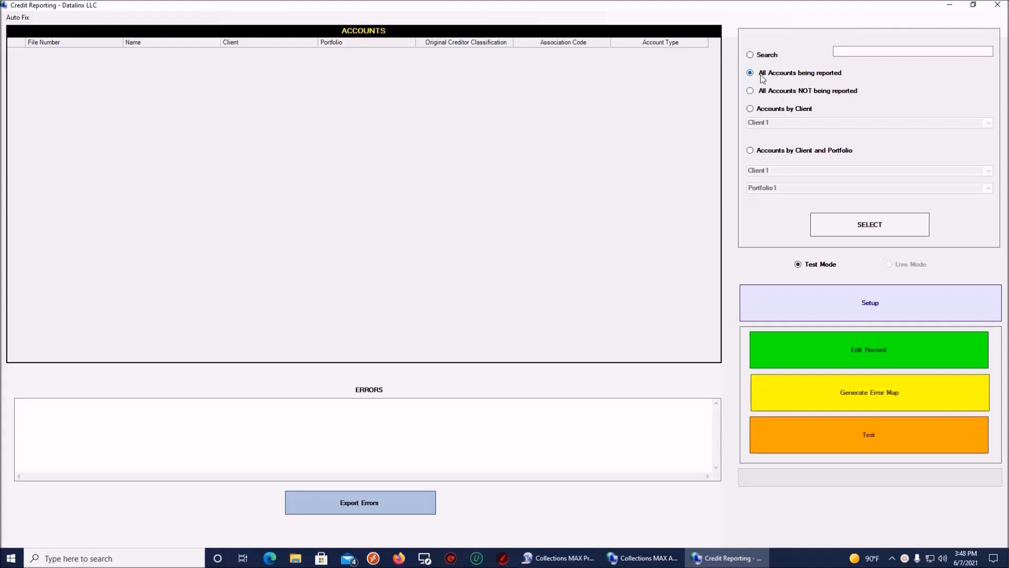
# Step: Load all accounts being reported and dismiss the No Matches message, leaving 0 in queue
pyautogui.click(862, 225)
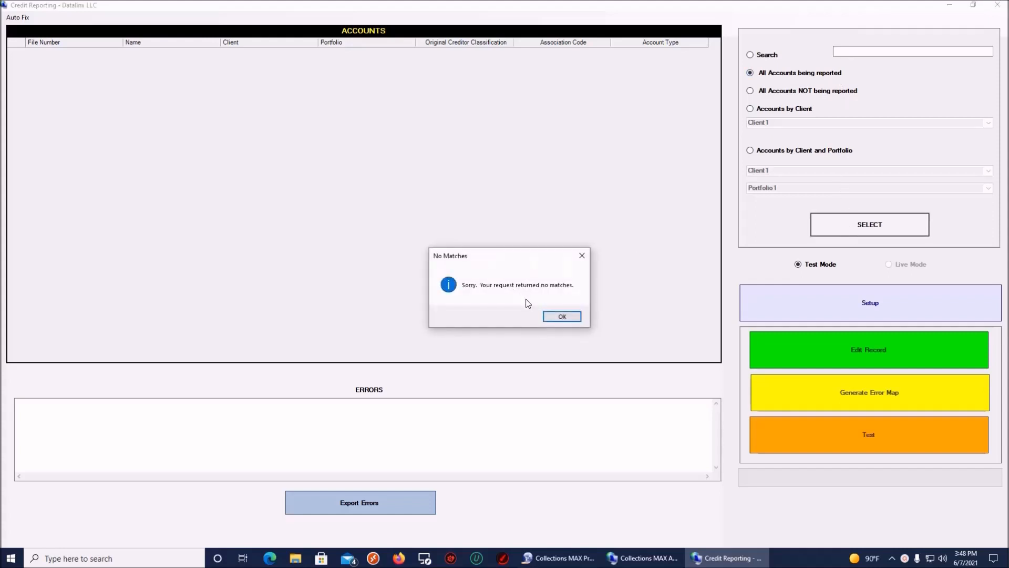
pyautogui.click(561, 317)
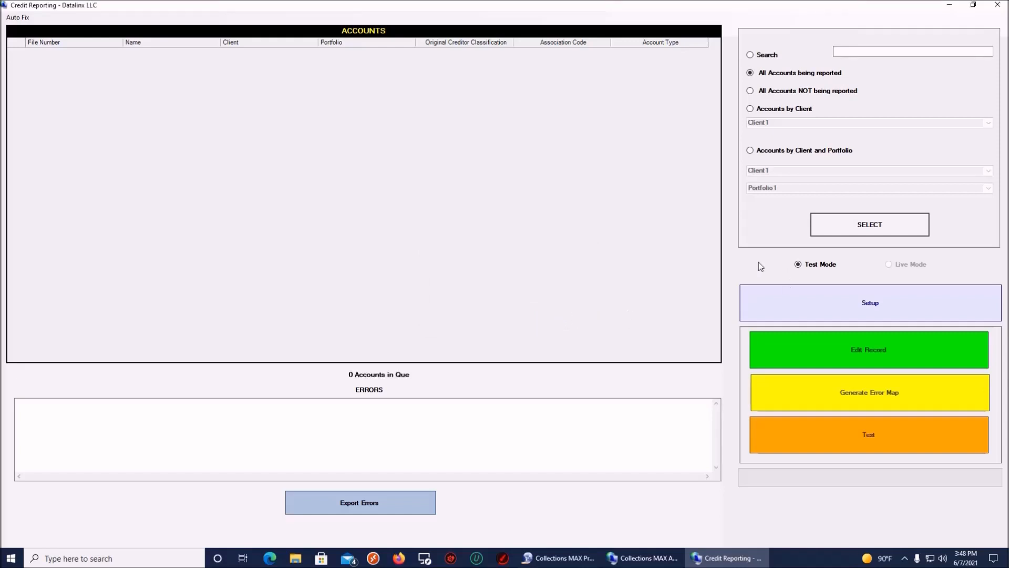
# Step: Queue the 8 Joes Bail Bonds Port 2 accounts and open Credit Reporting Setup
pyautogui.click(751, 151)
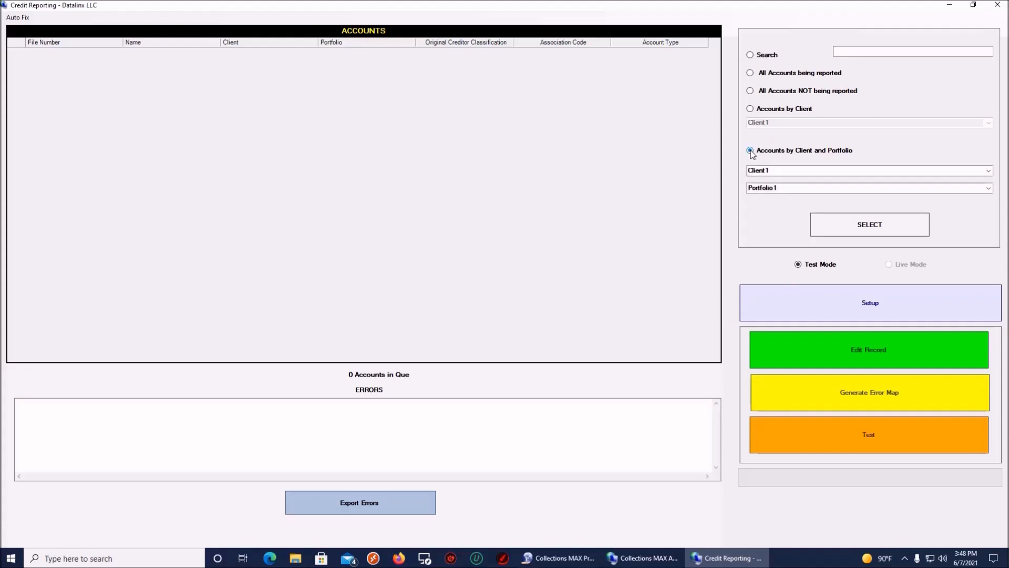
pyautogui.click(989, 171)
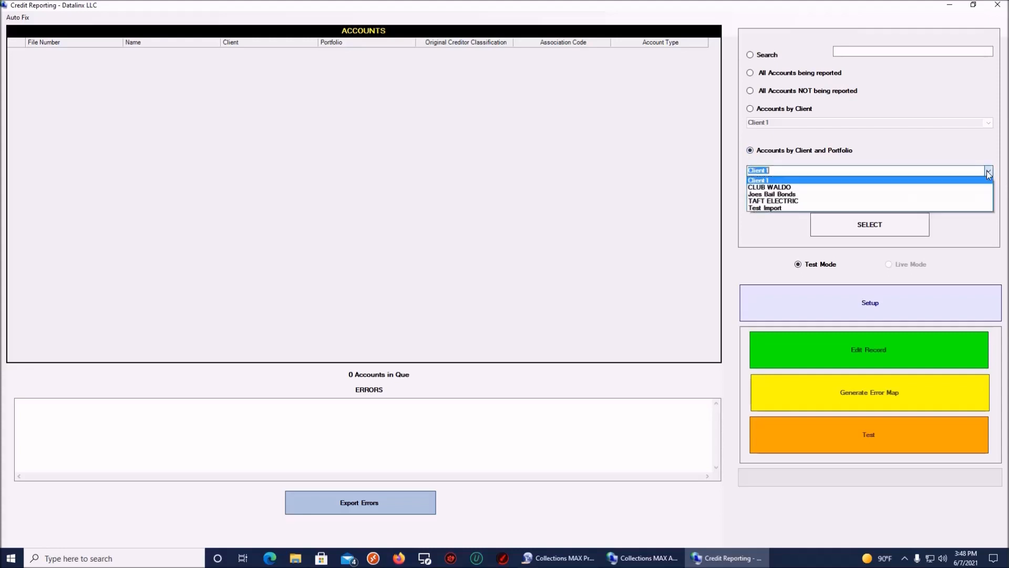
pyautogui.click(944, 194)
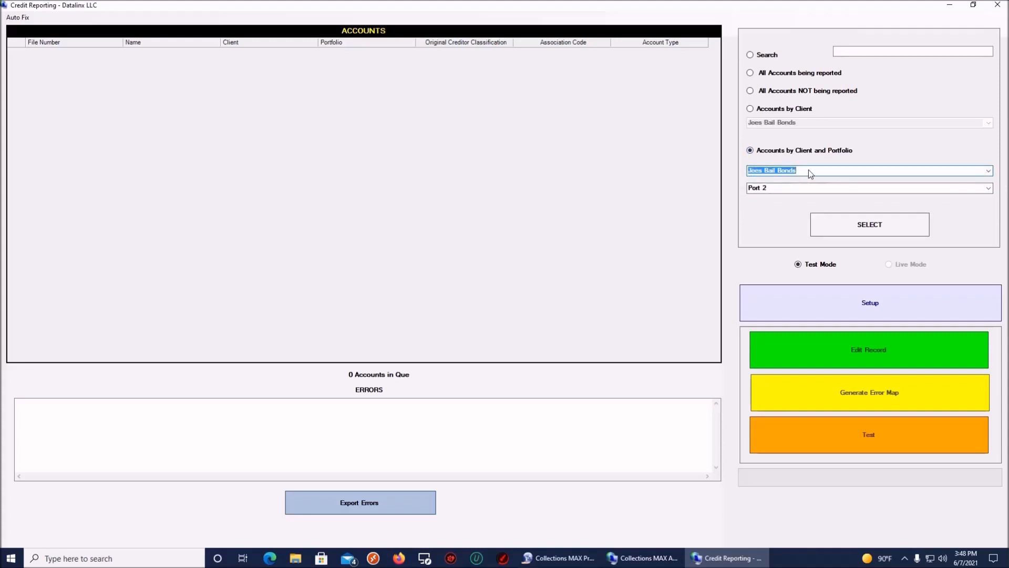
pyautogui.click(839, 223)
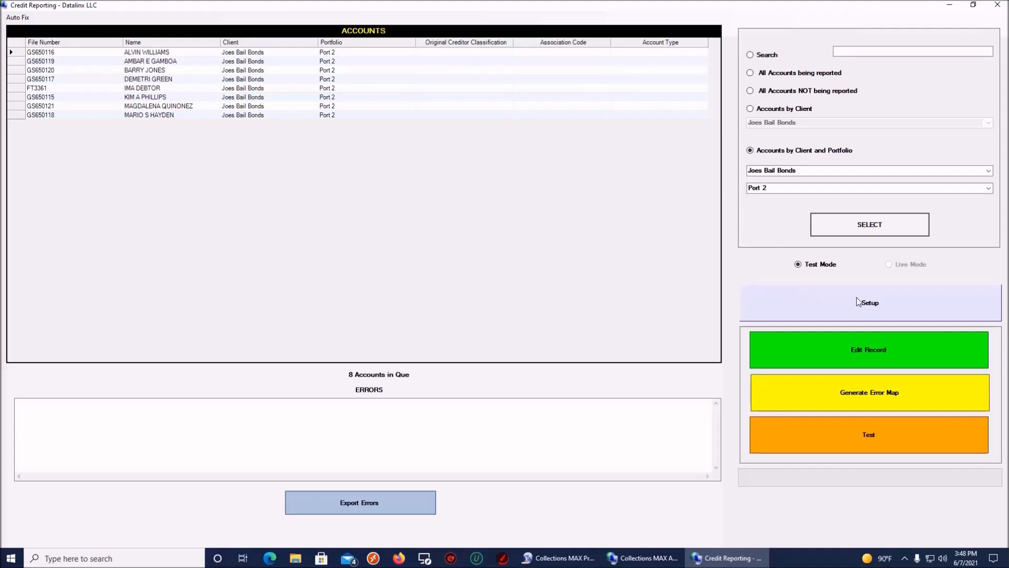
pyautogui.click(829, 299)
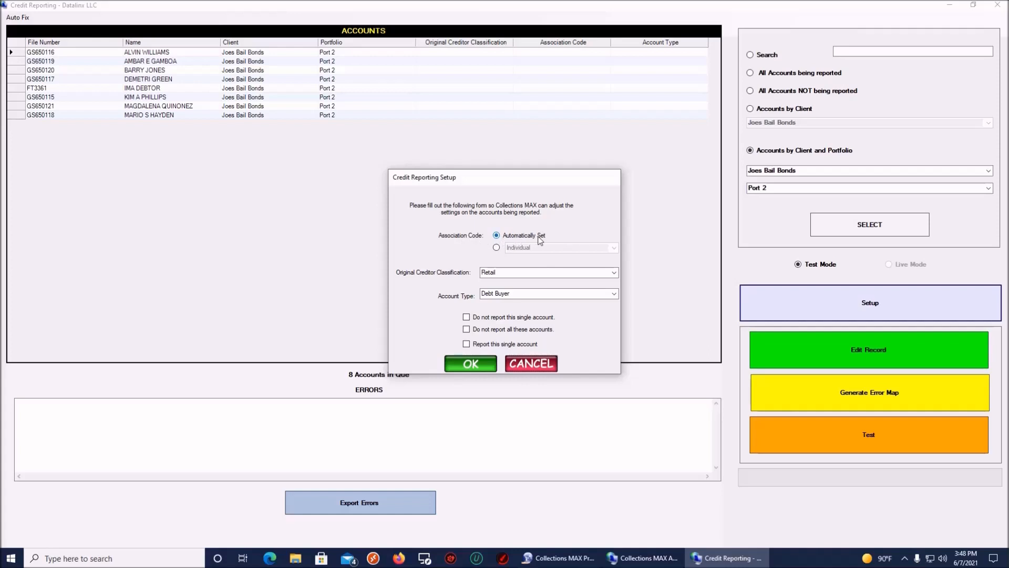
# Step: Give all 8 accounts Personal Services, automatic Individual association, and Collection Agency / Attorney type
pyautogui.click(496, 247)
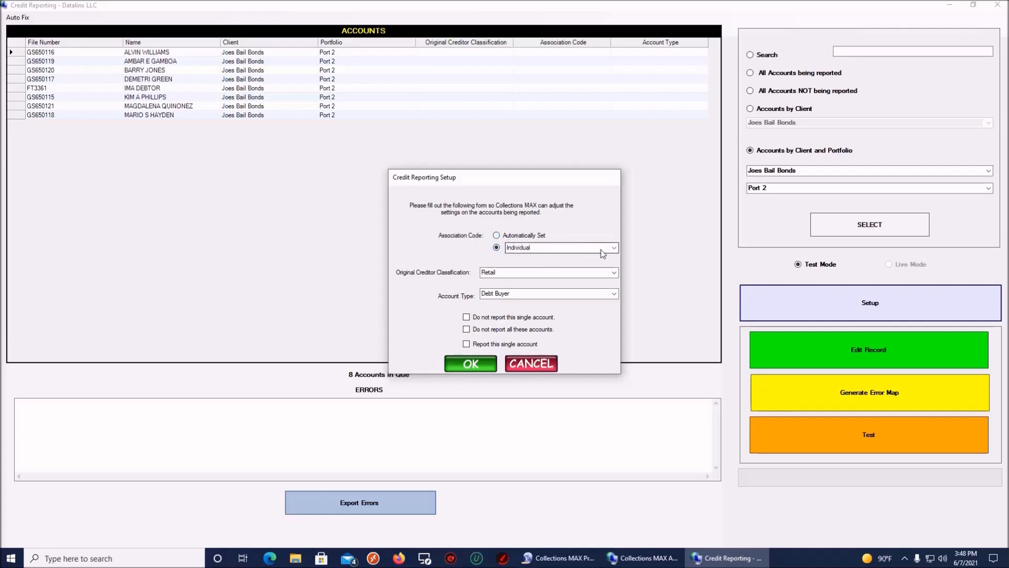
pyautogui.click(615, 248)
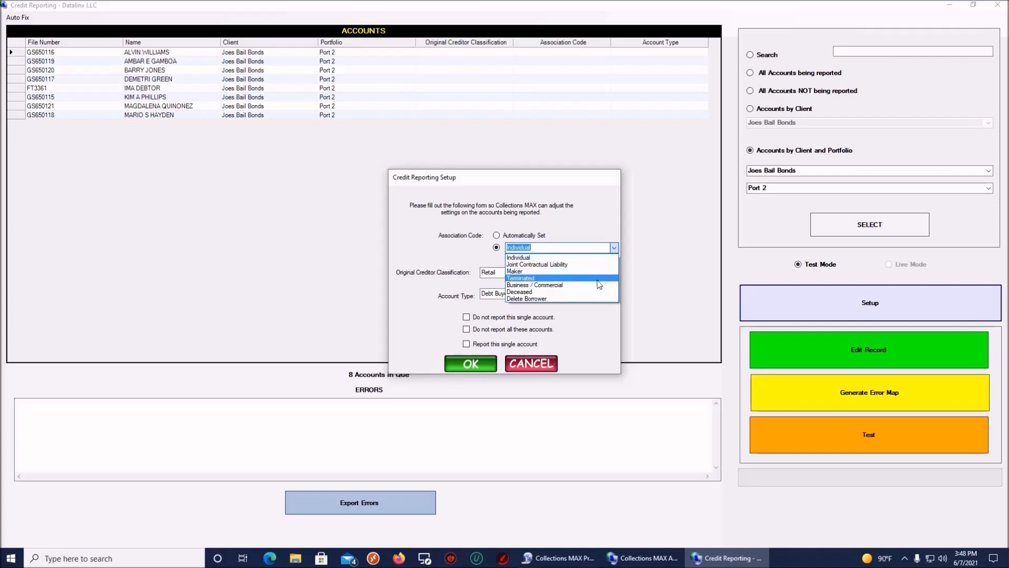
pyautogui.click(576, 247)
pyautogui.click(496, 235)
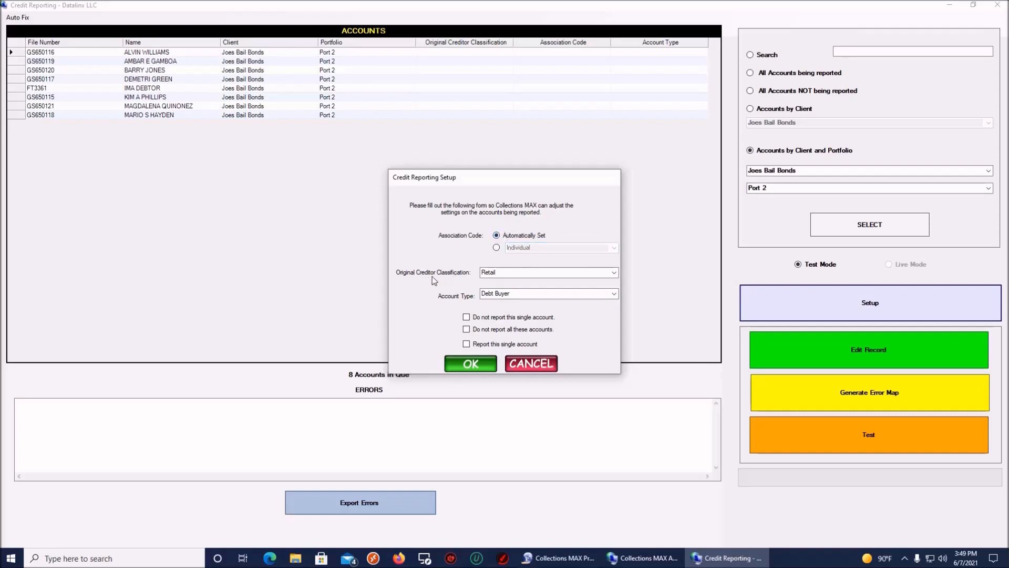
pyautogui.click(614, 272)
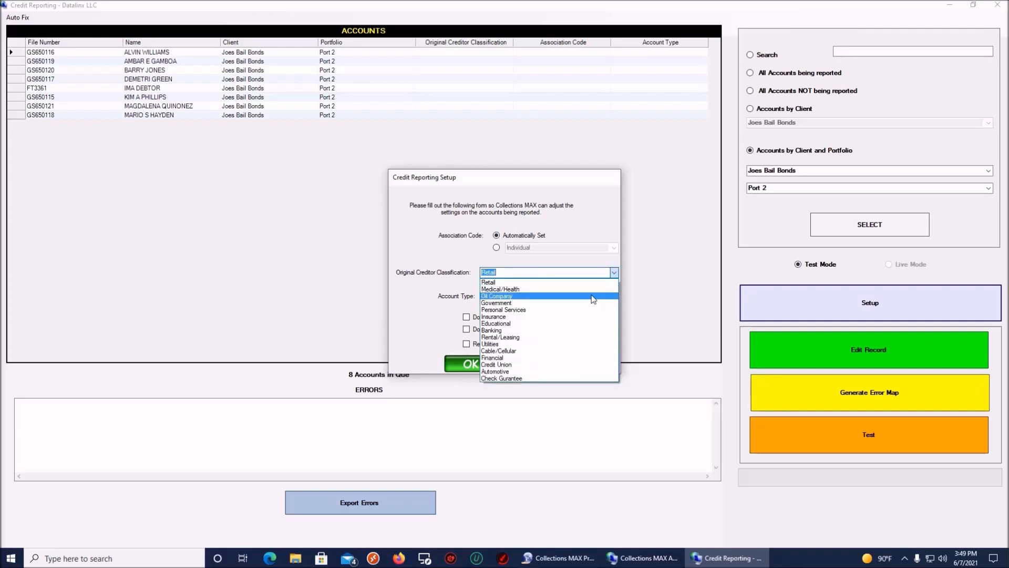
pyautogui.click(576, 309)
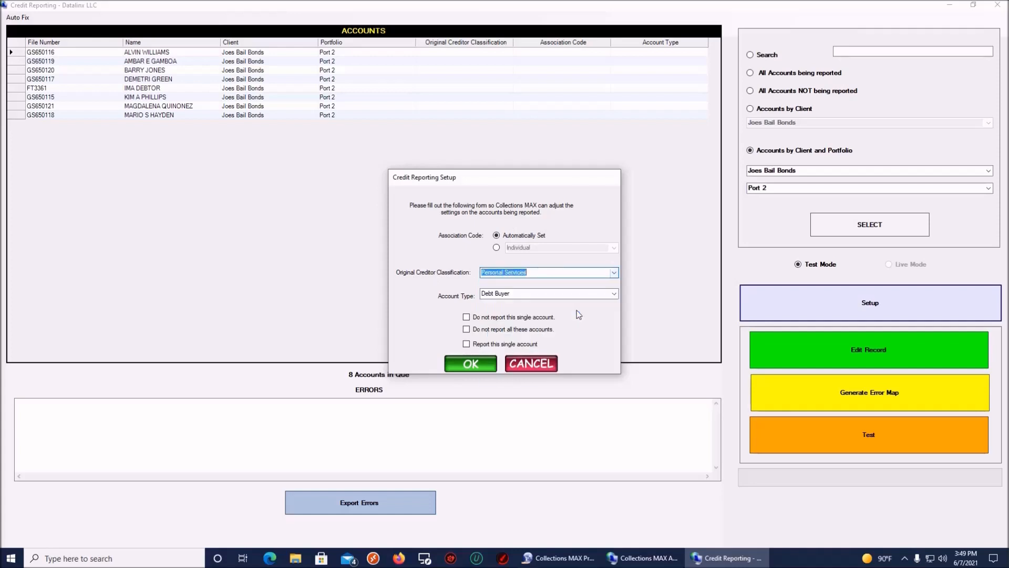
pyautogui.click(613, 295)
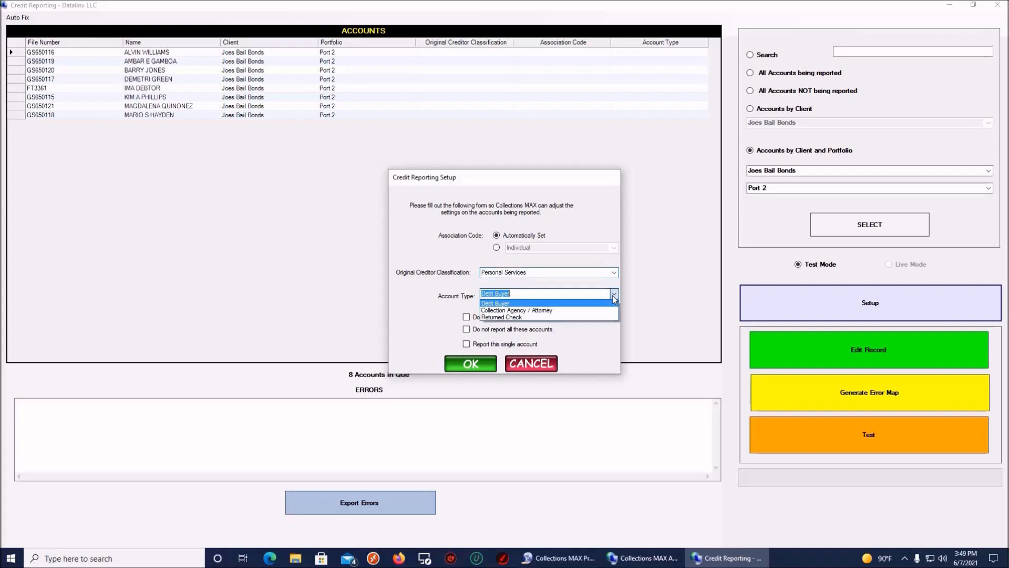
pyautogui.click(590, 311)
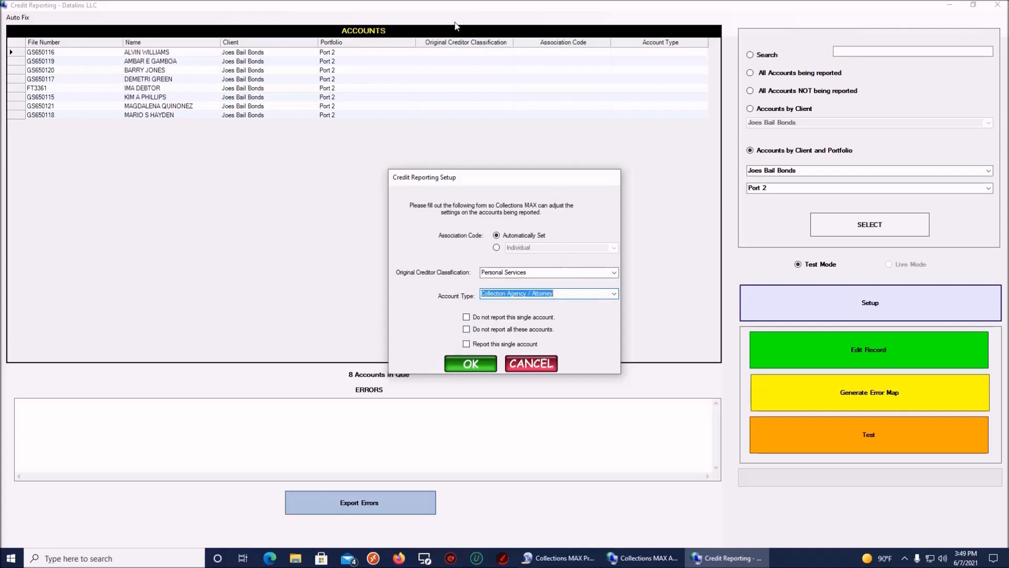
pyautogui.click(472, 362)
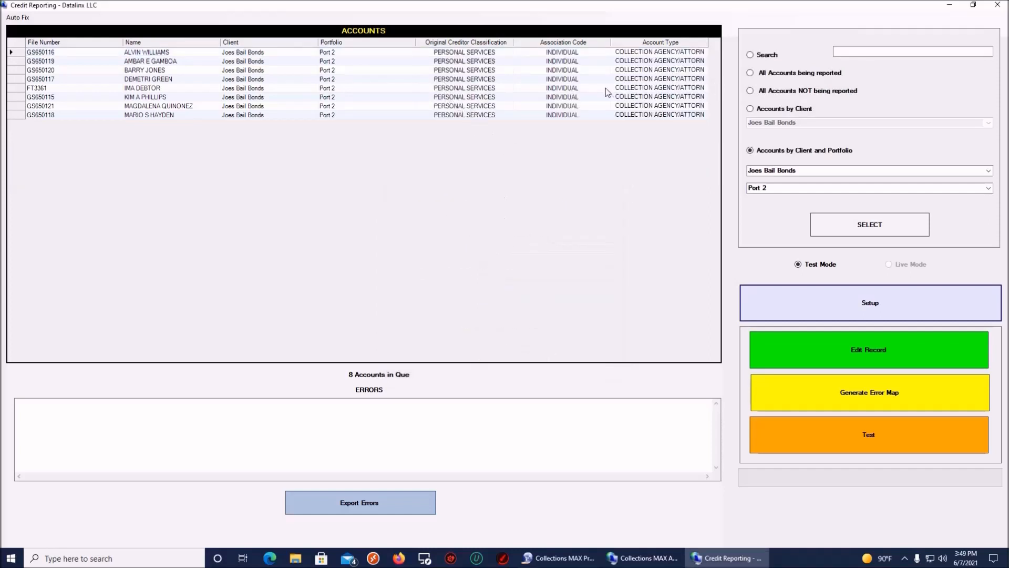
pyautogui.click(750, 73)
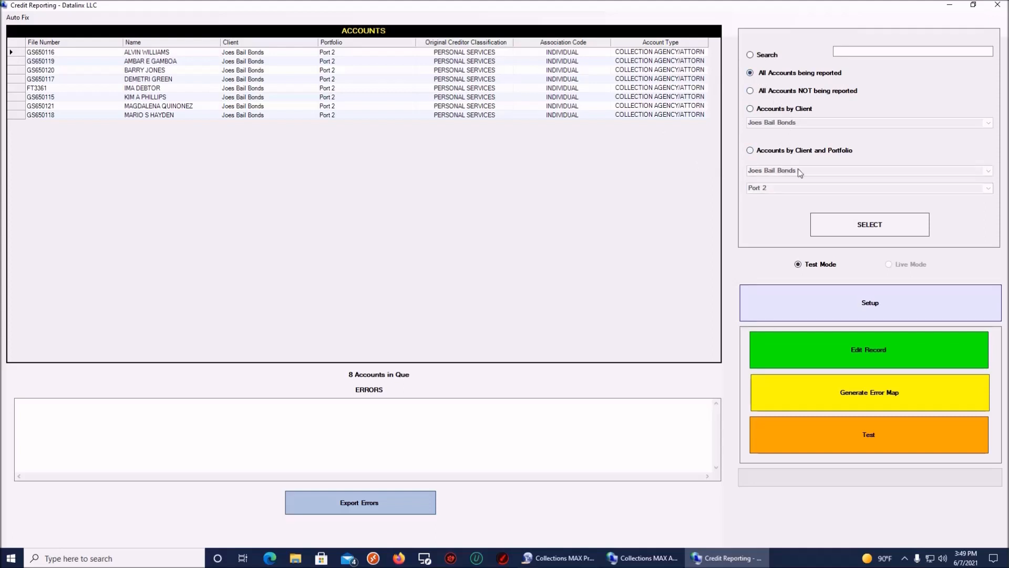
pyautogui.click(816, 223)
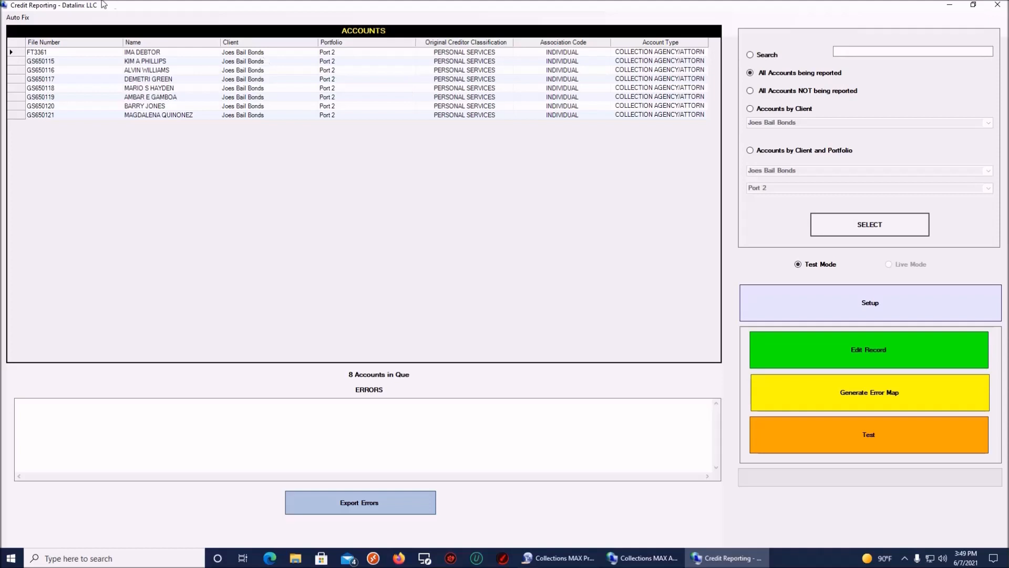
pyautogui.click(11, 52)
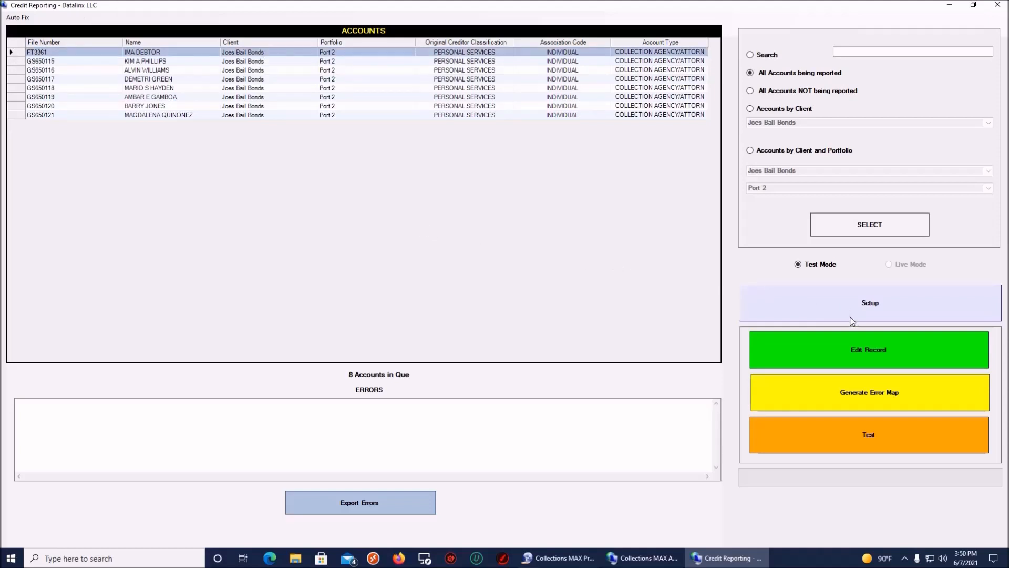
pyautogui.click(877, 347)
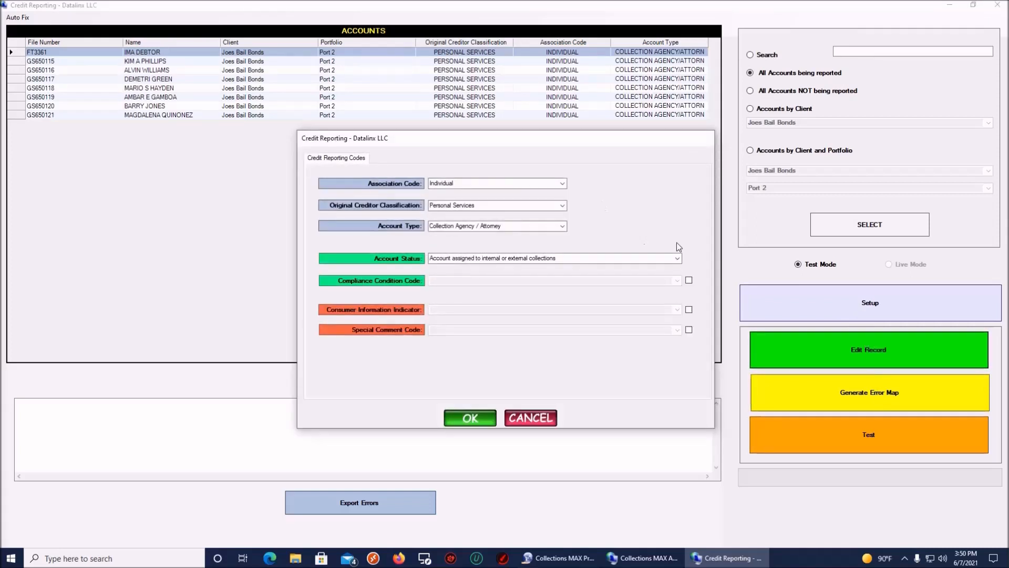
pyautogui.click(677, 258)
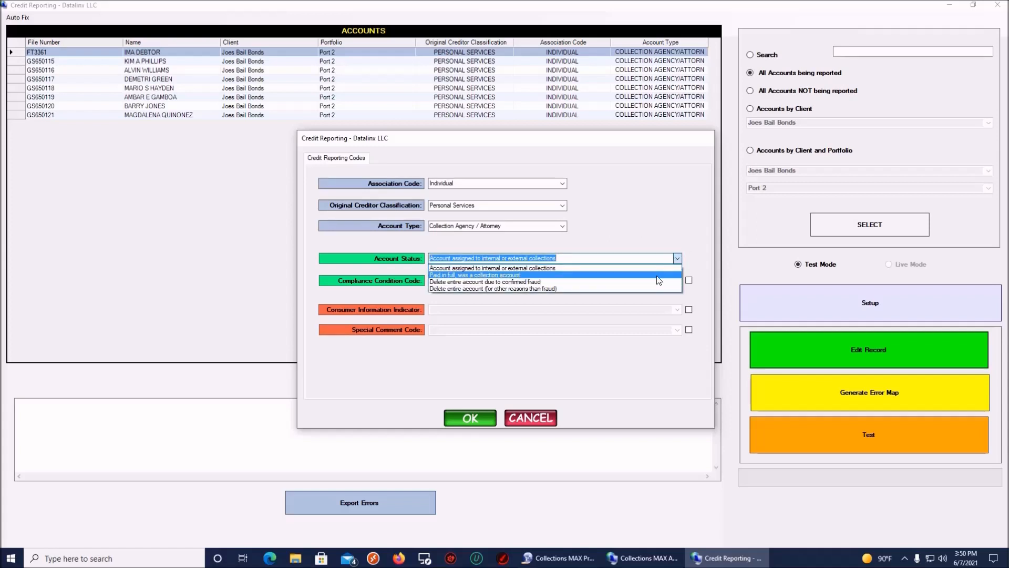
pyautogui.click(654, 234)
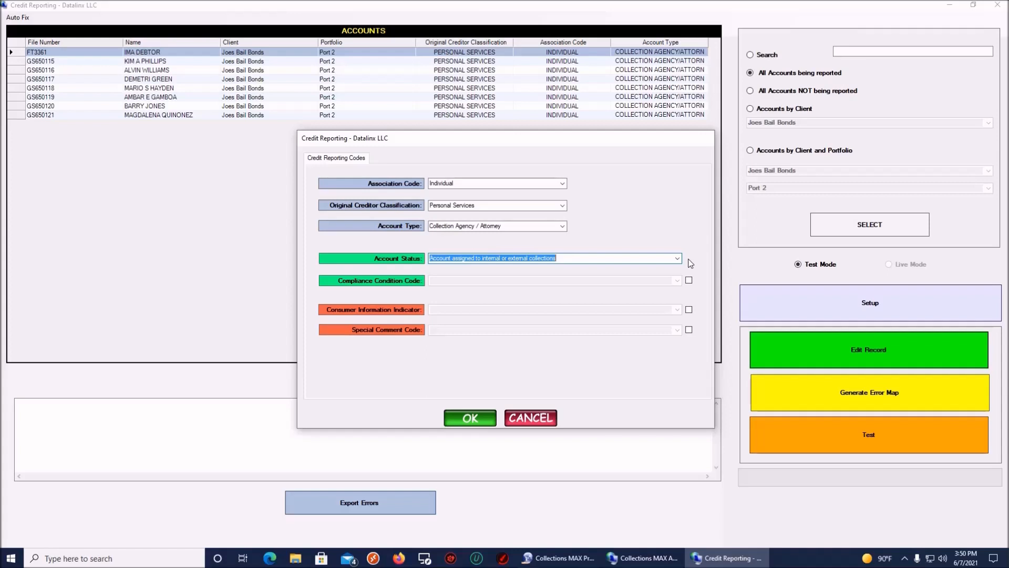
pyautogui.click(531, 418)
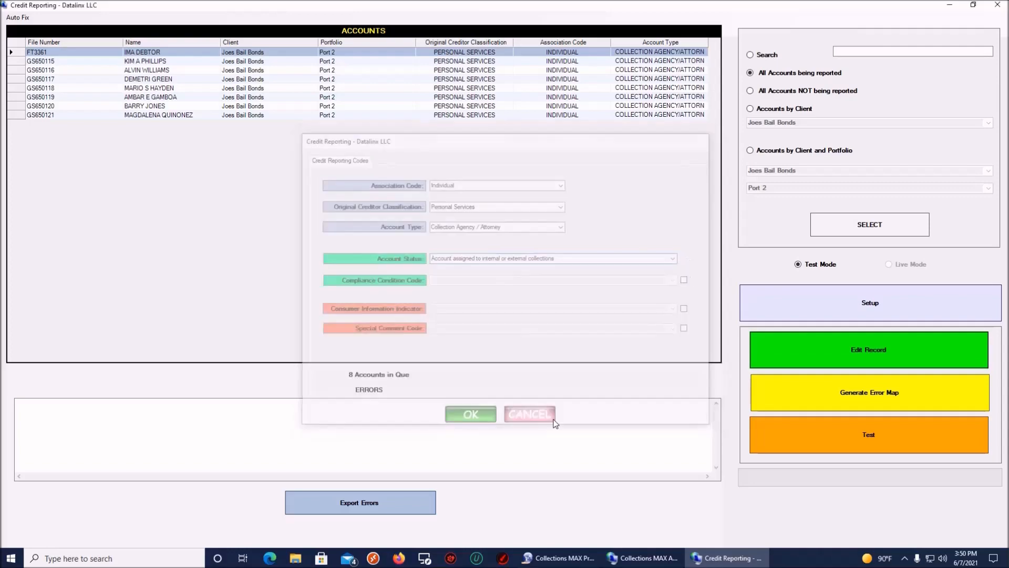
pyautogui.click(997, 5)
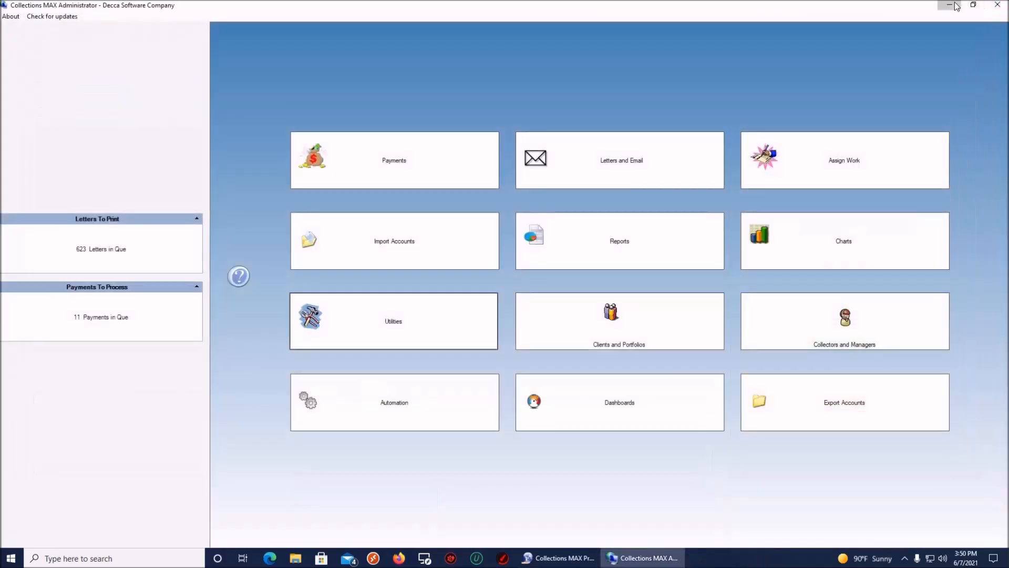
# Step: Switch to Collections MAX Professional and save settings with Enable Credit Reporting on, entering the administrator password
pyautogui.click(950, 5)
pyautogui.click(559, 558)
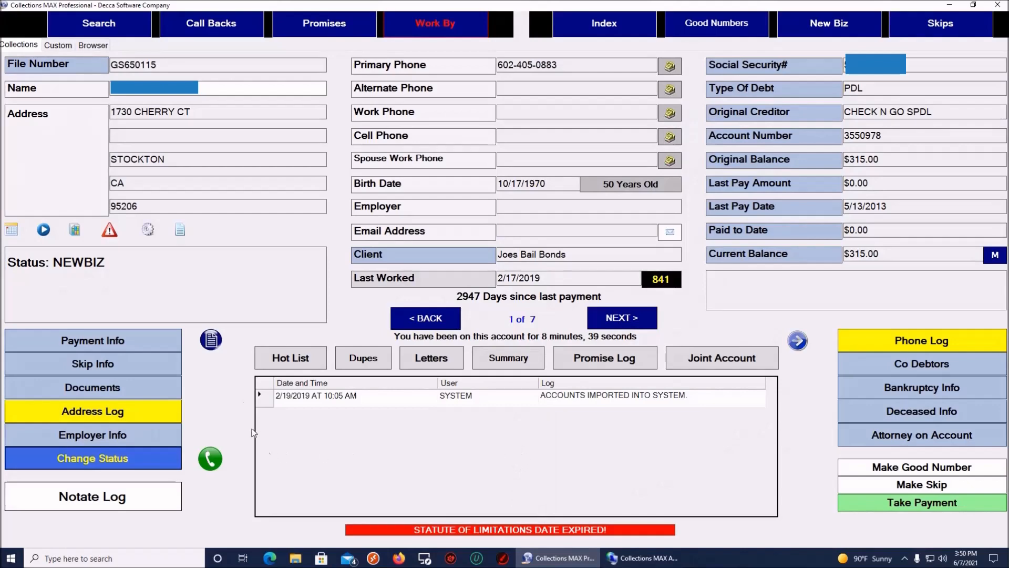
pyautogui.click(147, 230)
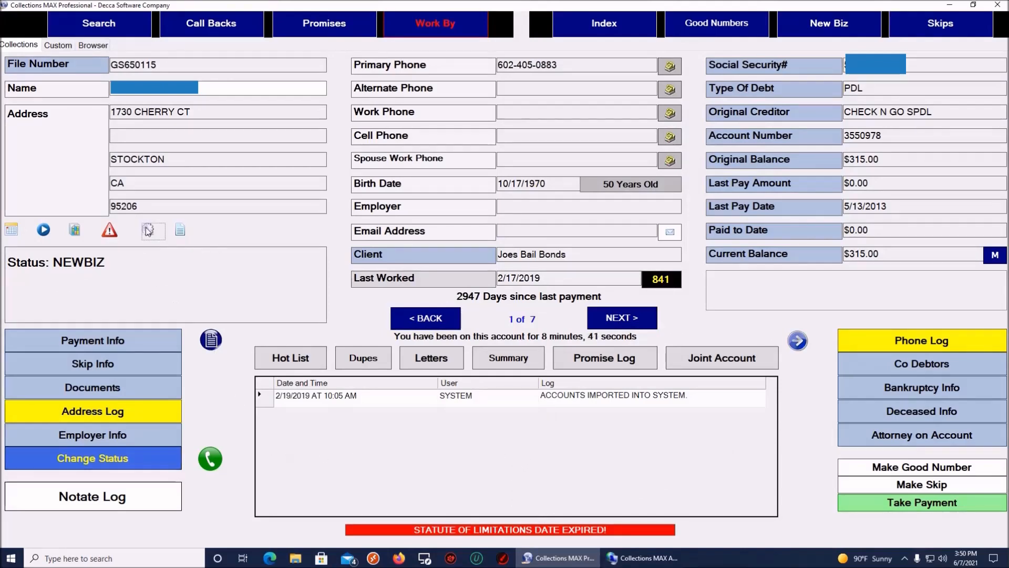
pyautogui.write('******')
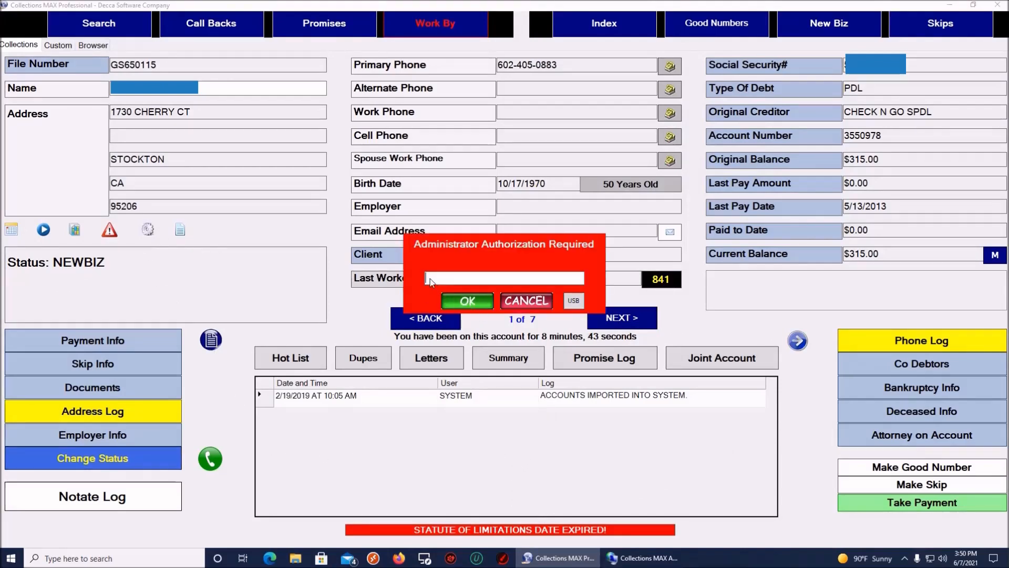
pyautogui.press('Return')
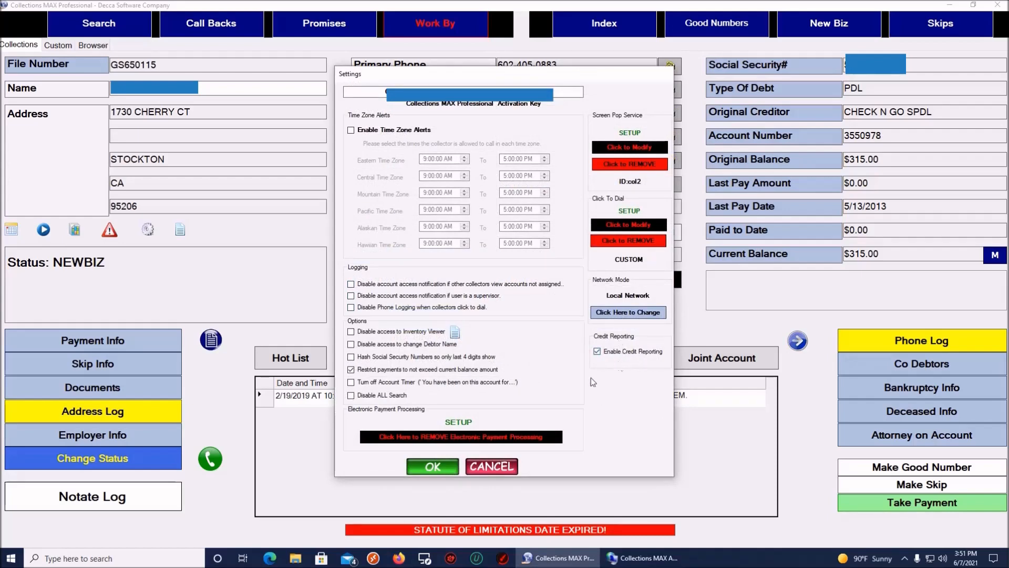
pyautogui.click(446, 464)
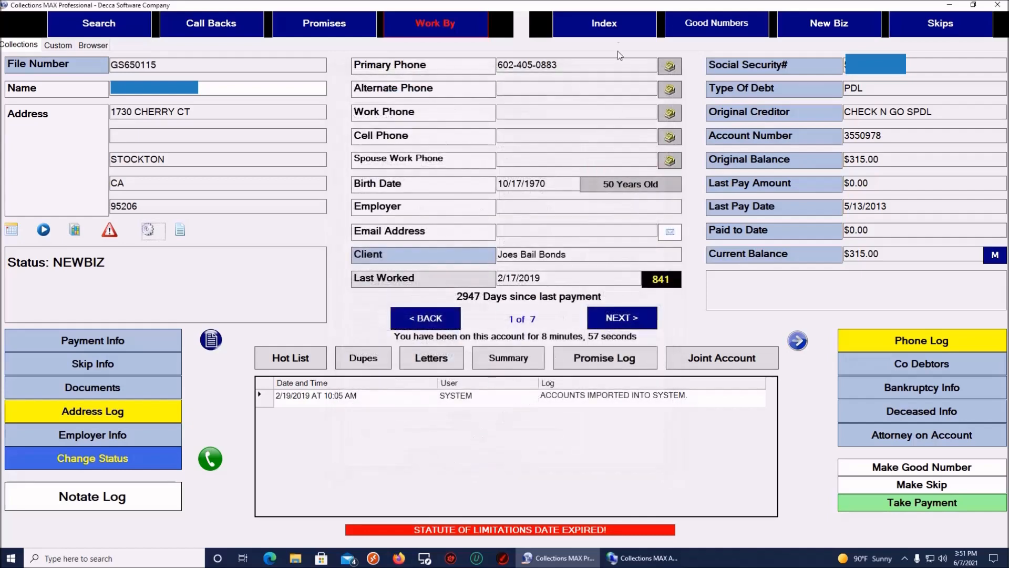
# Step: Work accounts by client Joes Bail Bonds and portfolio Port 2, showing account 1 of 7
pyautogui.click(614, 26)
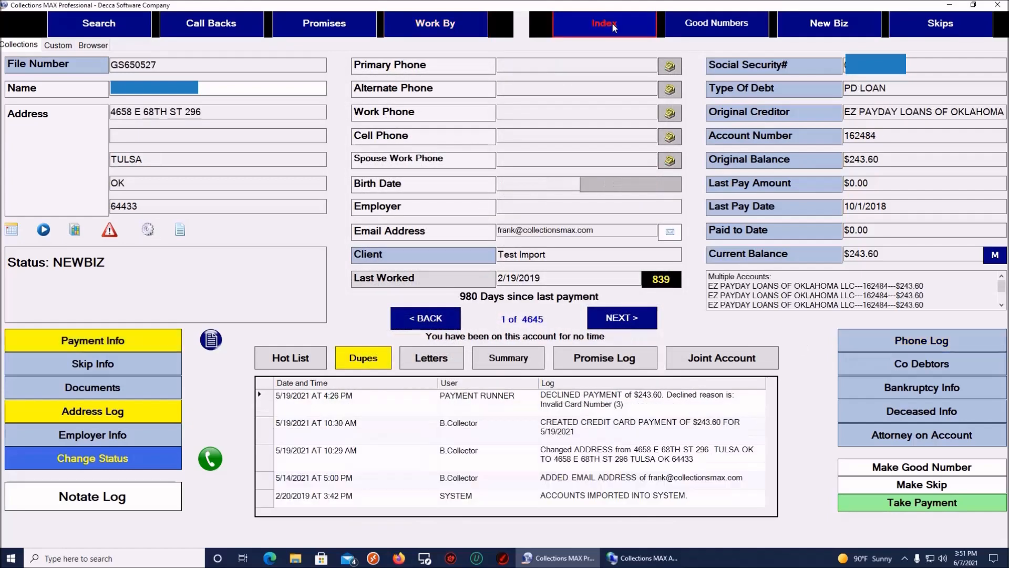
pyautogui.click(435, 24)
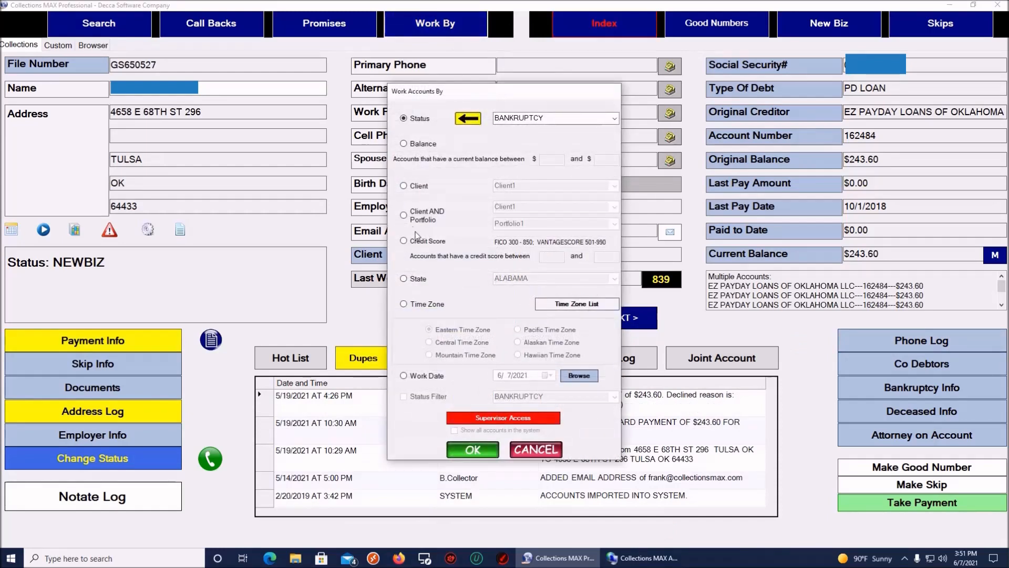
pyautogui.click(404, 215)
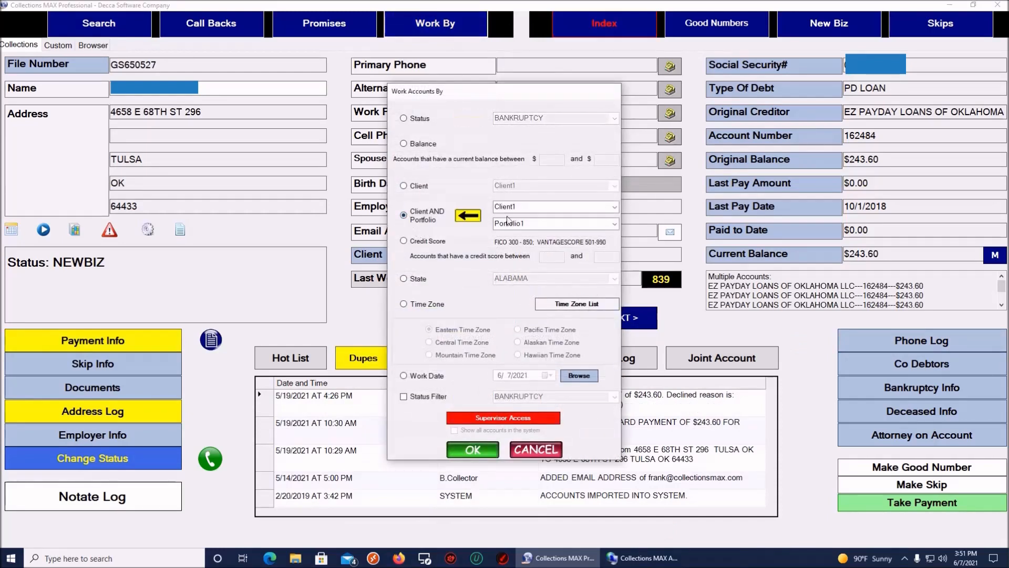
pyautogui.click(614, 207)
pyautogui.click(585, 232)
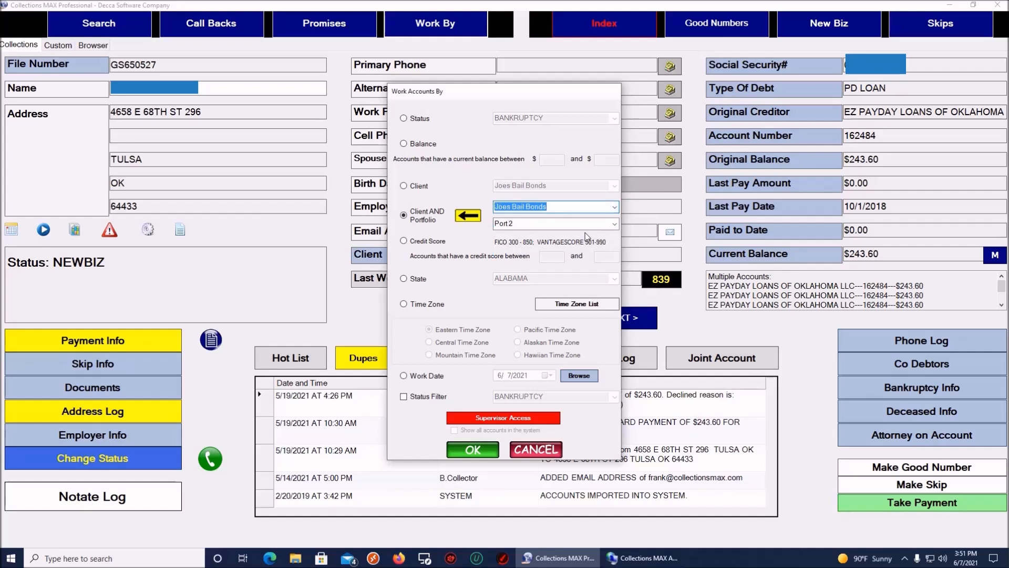
pyautogui.click(480, 447)
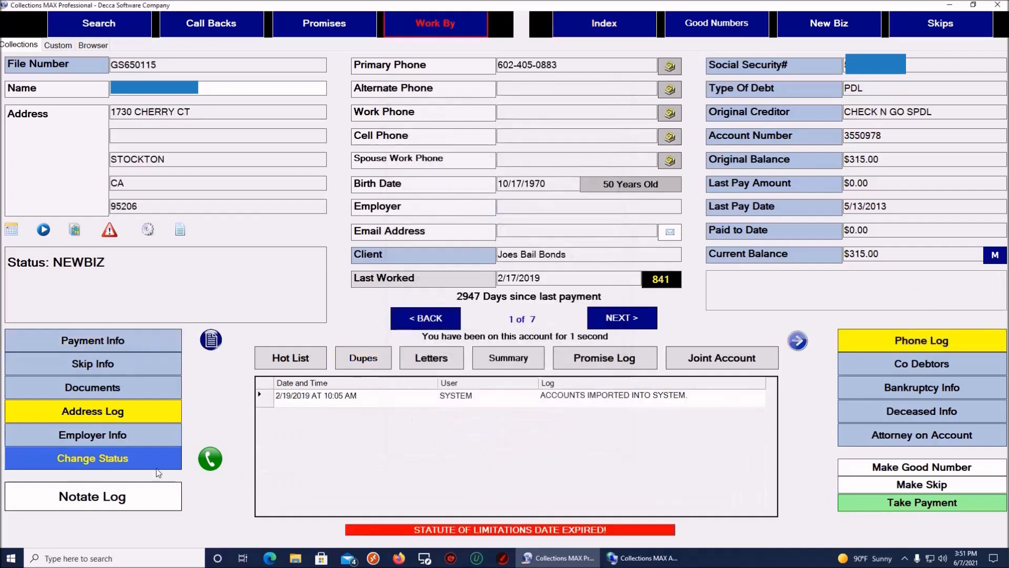
pyautogui.click(110, 458)
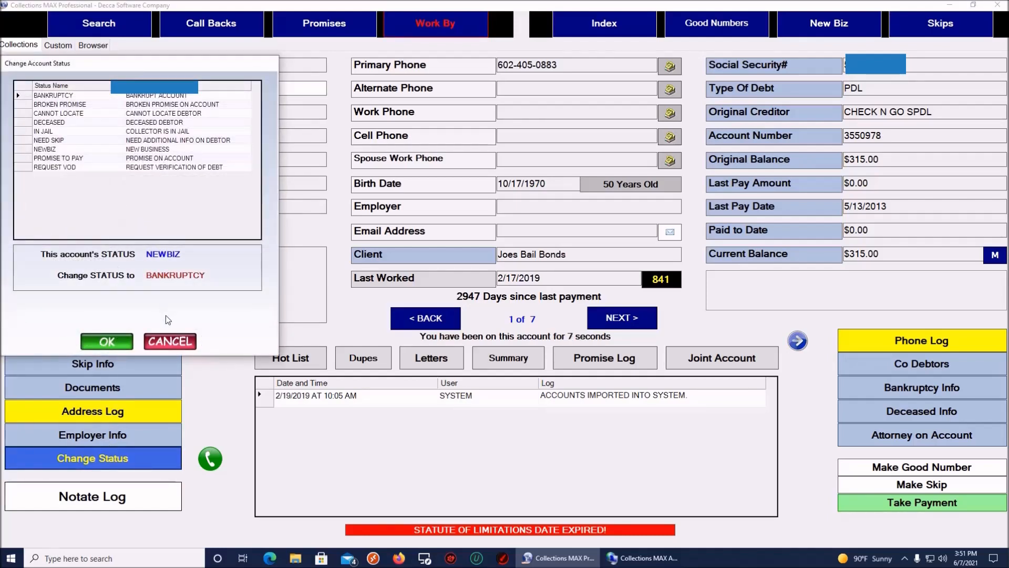
pyautogui.click(168, 341)
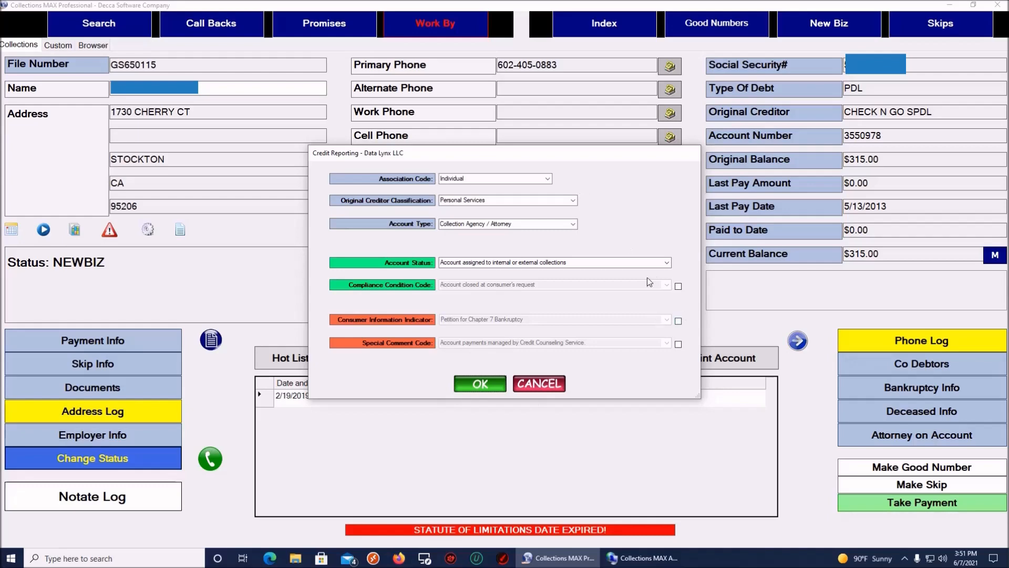
# Step: Close the Professional credit reporting dialog, leaving the account status unchanged
pyautogui.click(665, 264)
pyautogui.click(668, 269)
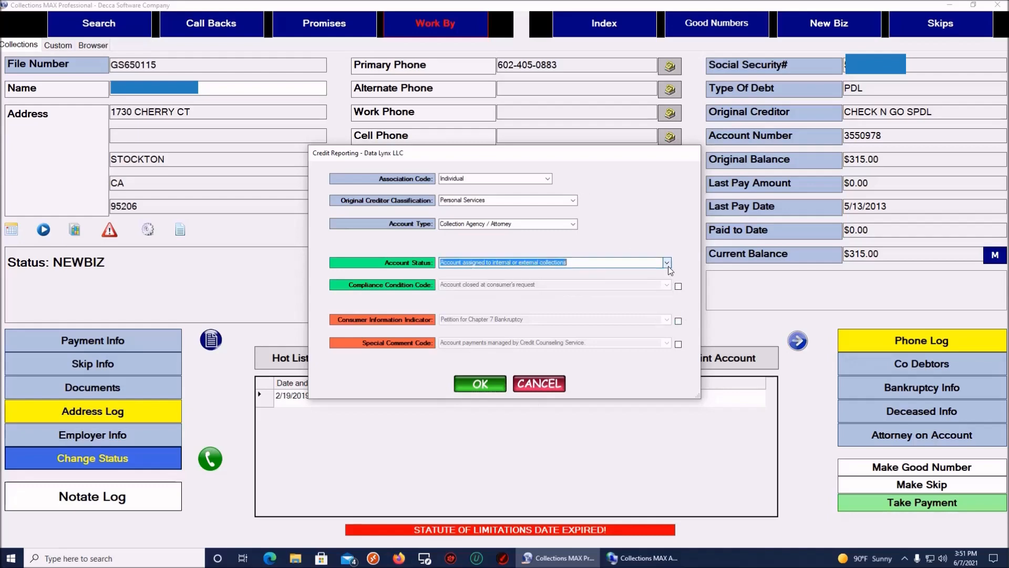
pyautogui.click(545, 385)
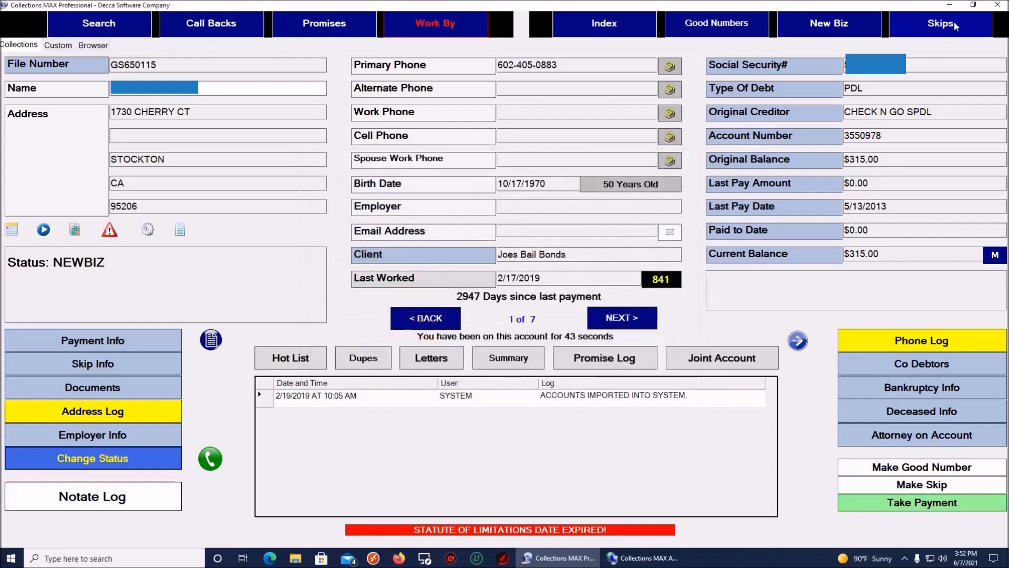
# Step: Switch to Collections MAX Administrator and open Utilities > Credit Reporting
pyautogui.click(949, 8)
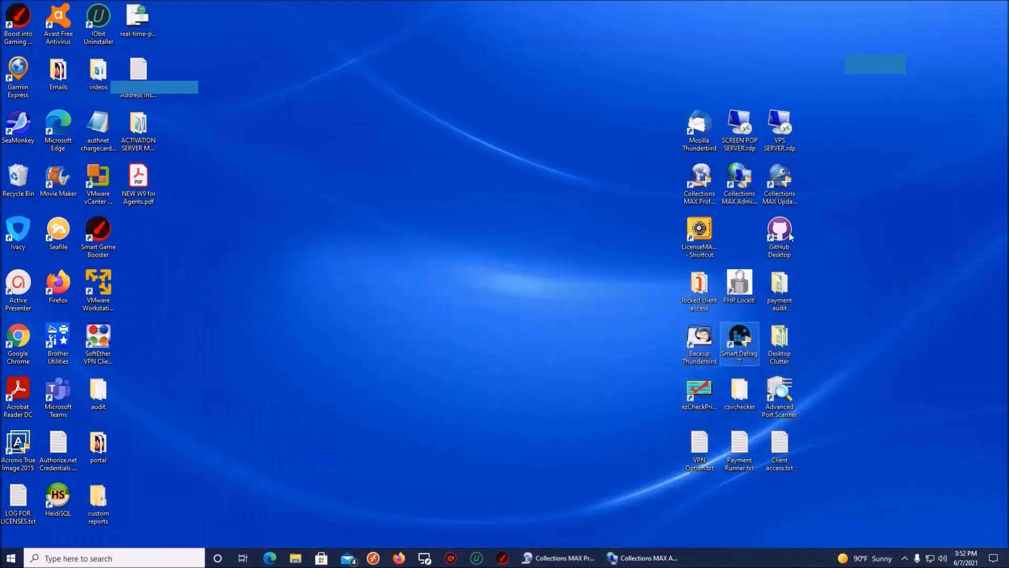
pyautogui.click(633, 559)
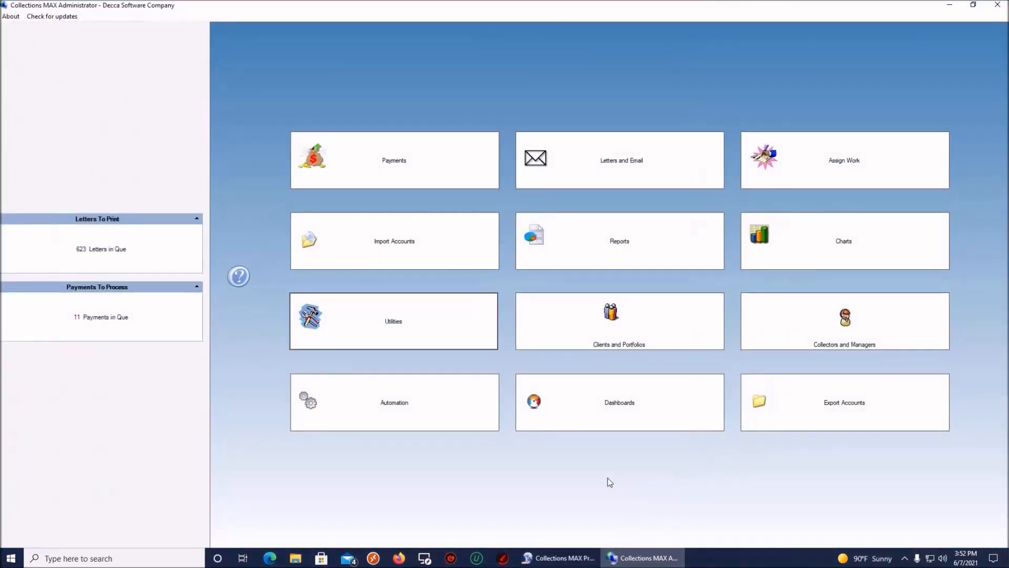
pyautogui.click(443, 333)
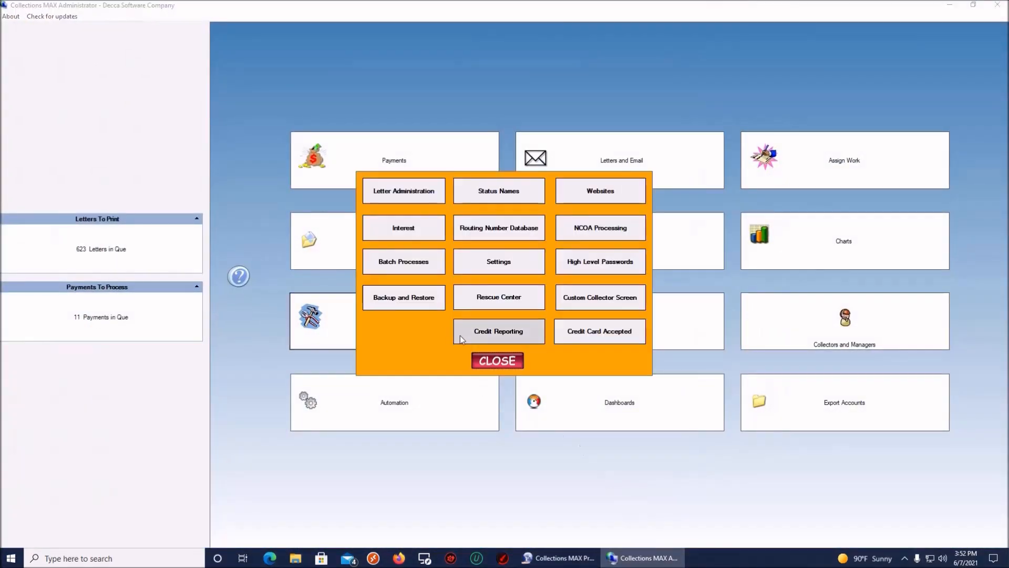
pyautogui.click(493, 333)
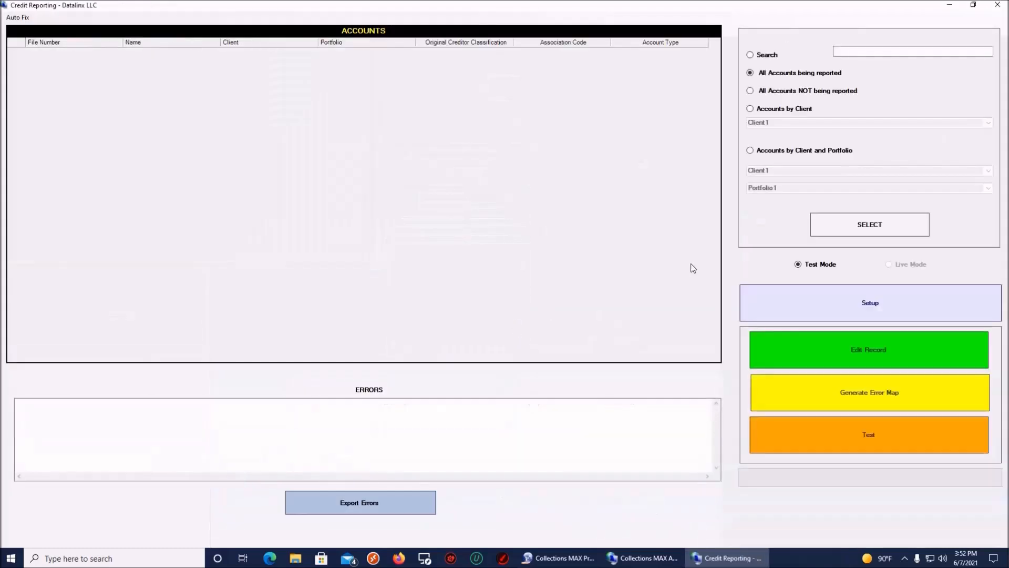
pyautogui.click(854, 227)
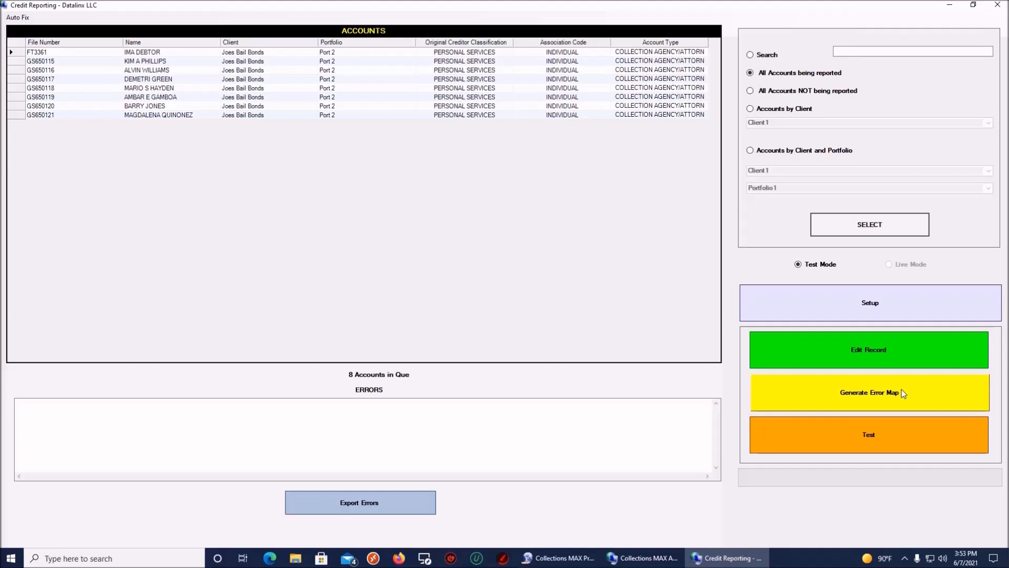
pyautogui.click(877, 439)
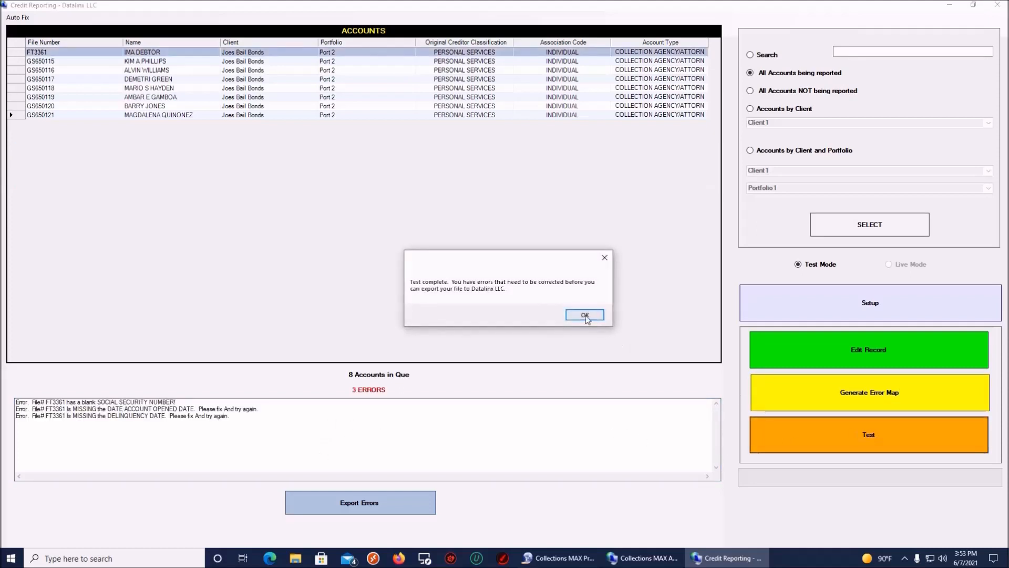
pyautogui.click(585, 316)
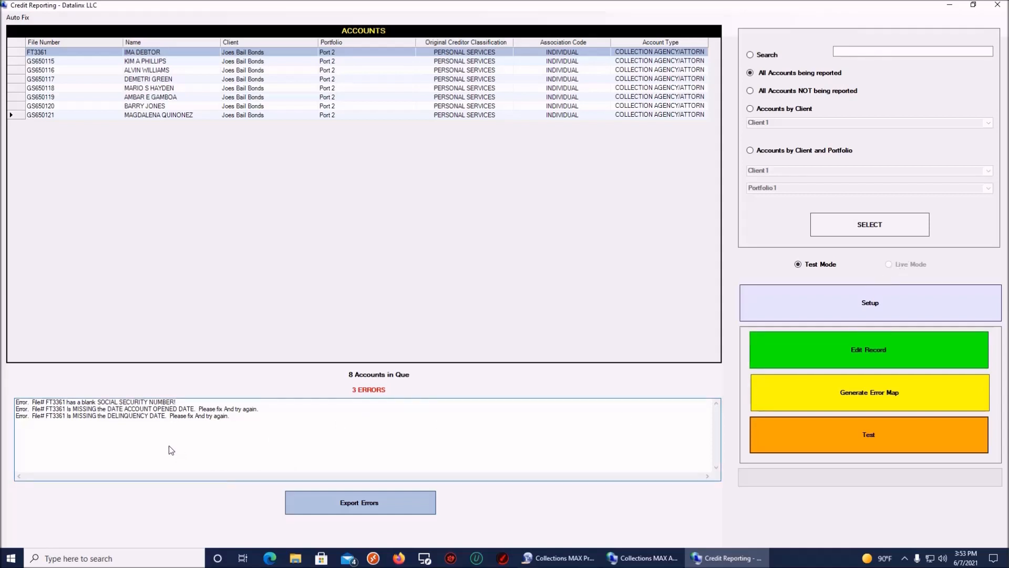
pyautogui.click(42, 402)
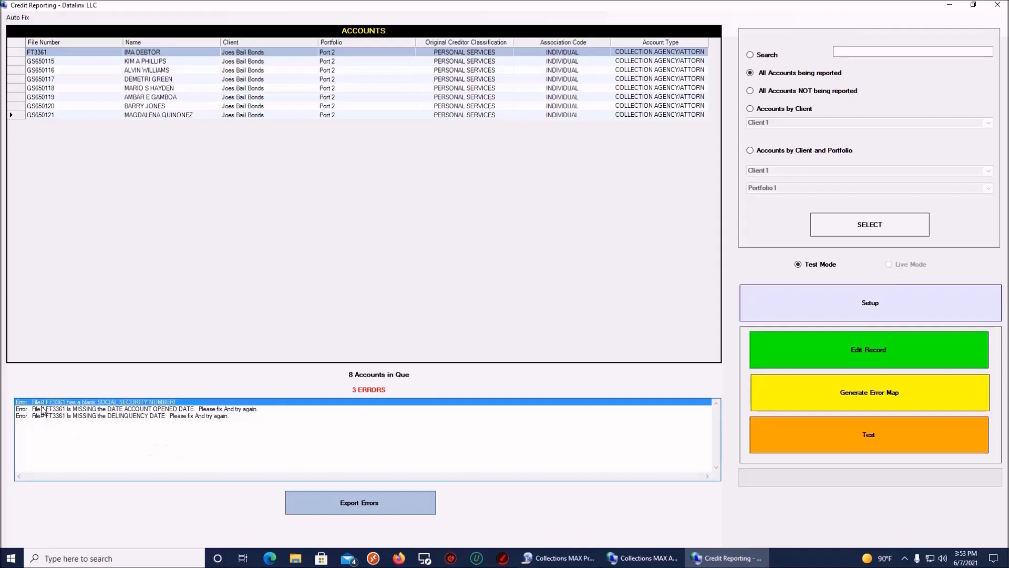
pyautogui.click(43, 409)
pyautogui.click(44, 416)
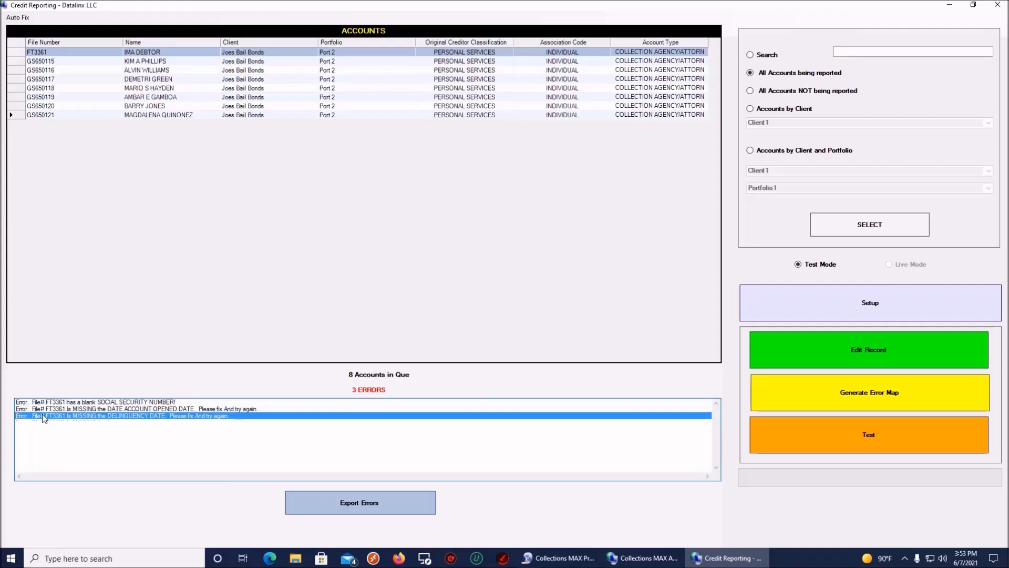
pyautogui.click(43, 402)
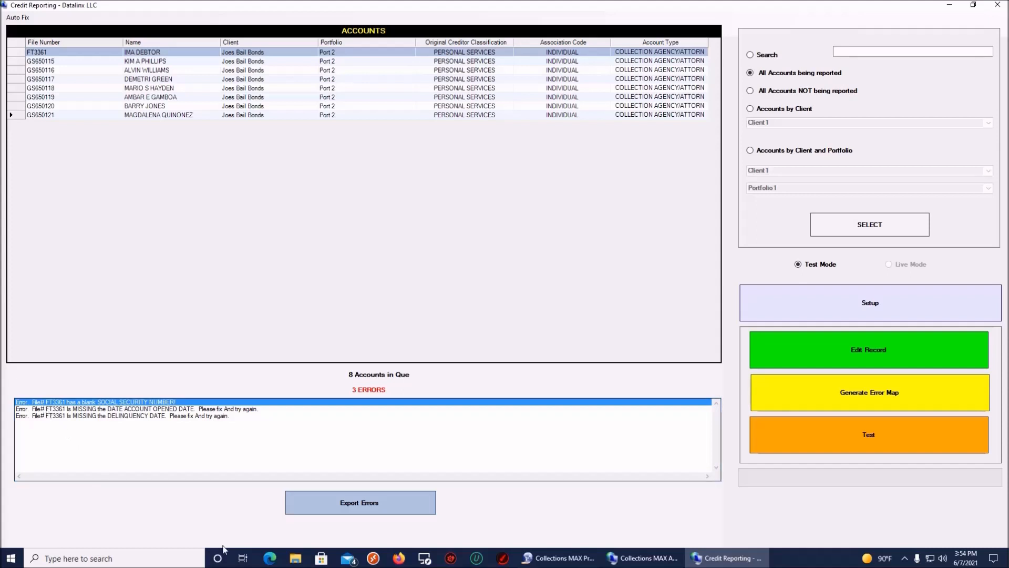
pyautogui.click(372, 502)
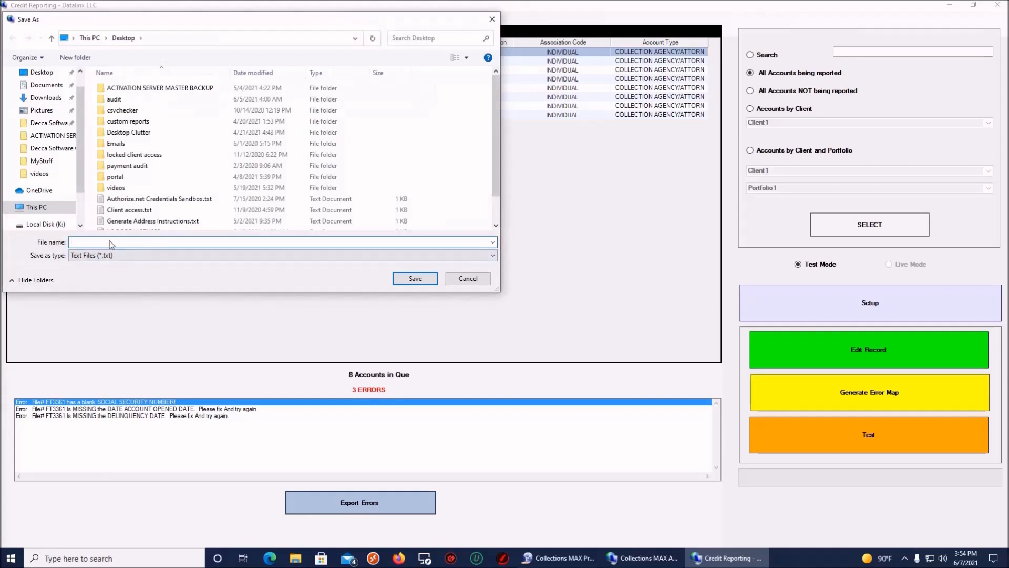
# Step: Save the error list to the Desktop as errors.txt and acknowledge the success message
pyautogui.write('errors')
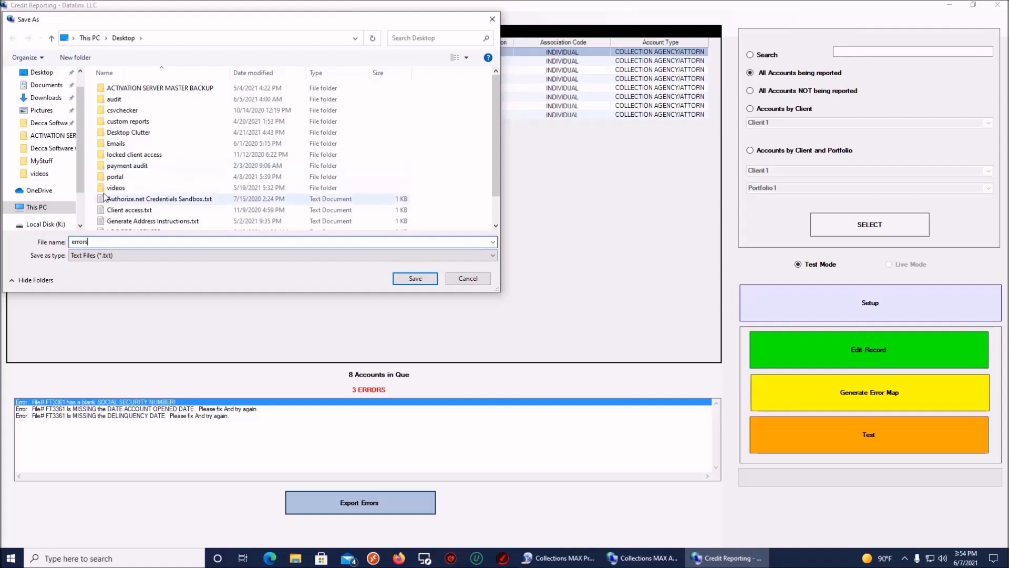
pyautogui.click(415, 279)
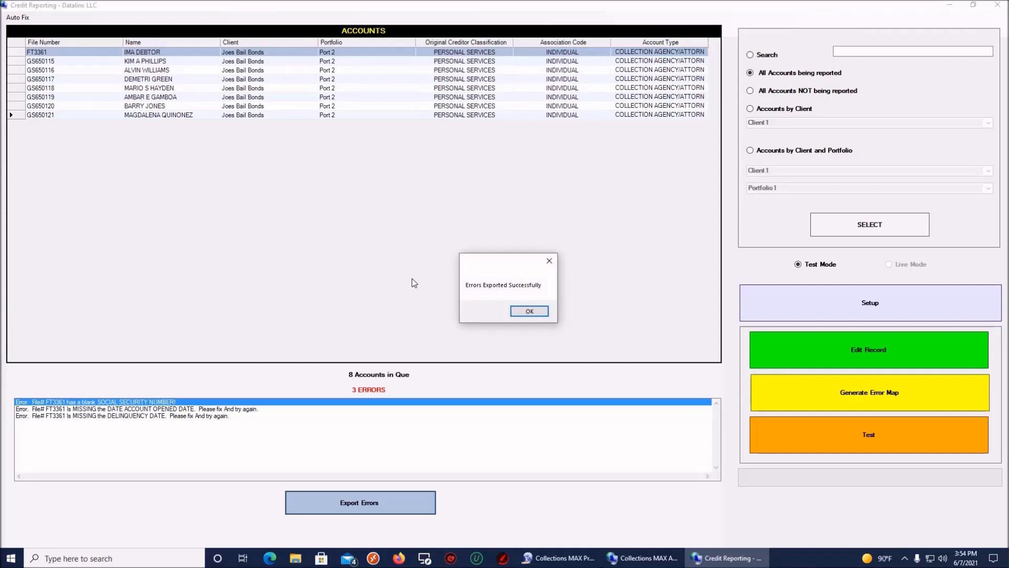
pyautogui.click(529, 312)
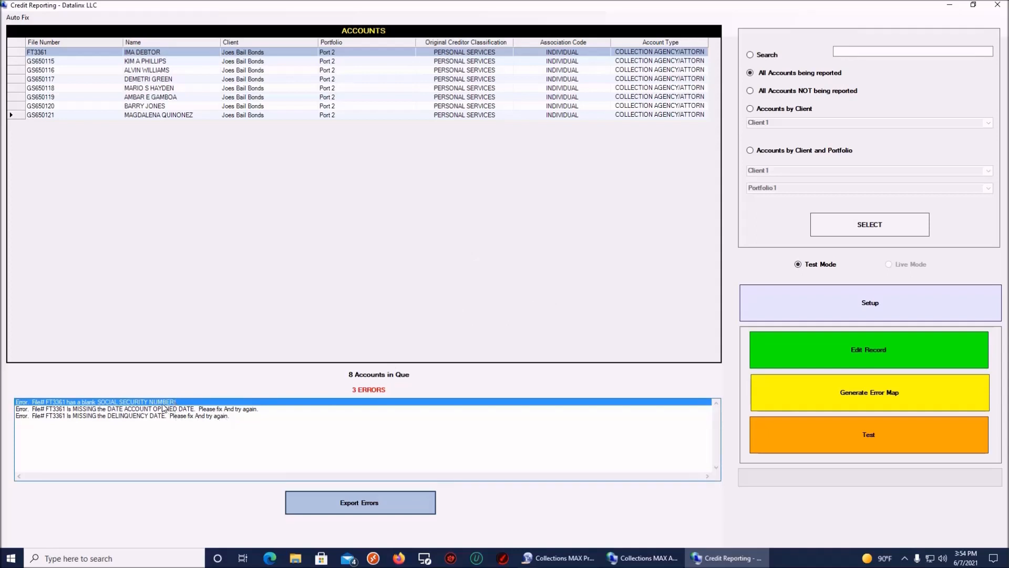
pyautogui.click(162, 411)
pyautogui.click(163, 416)
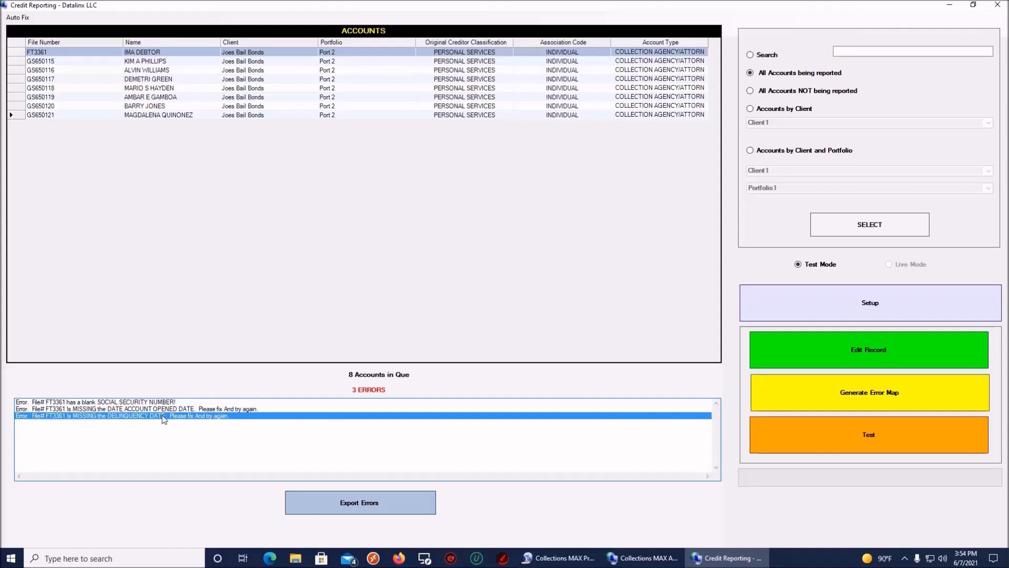
pyautogui.click(163, 403)
pyautogui.click(163, 409)
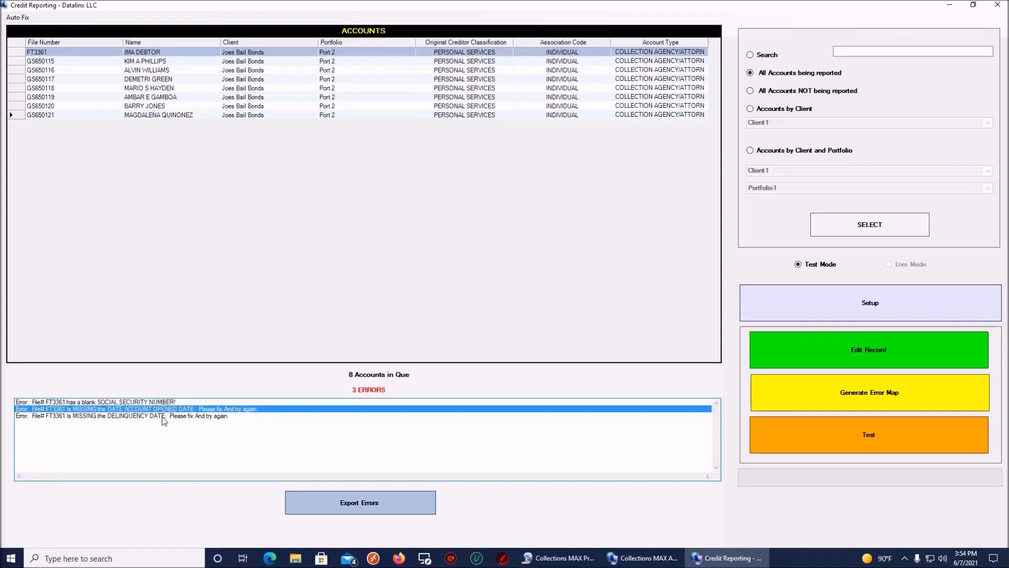
pyautogui.click(162, 416)
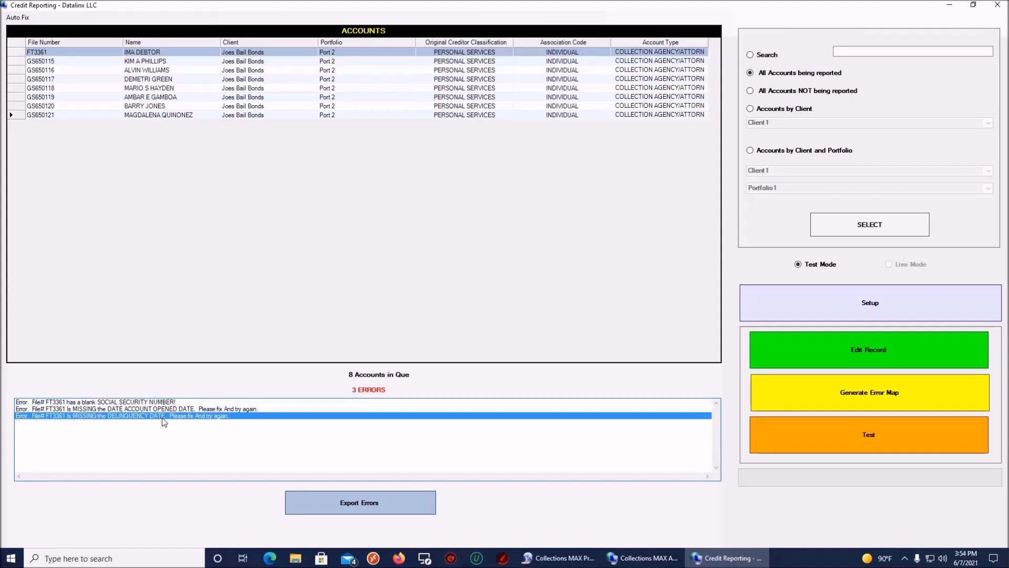
pyautogui.click(18, 18)
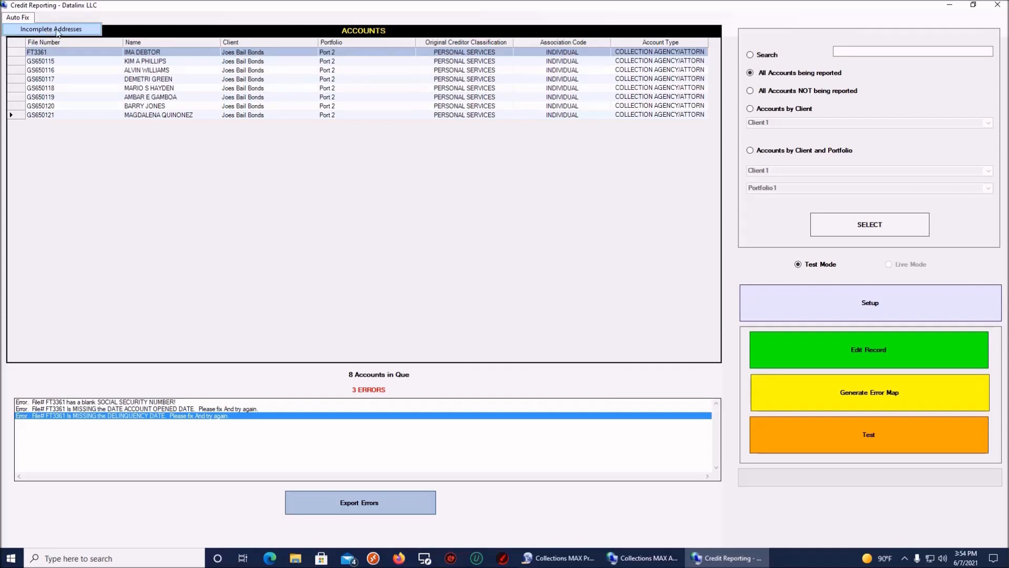
pyautogui.click(151, 20)
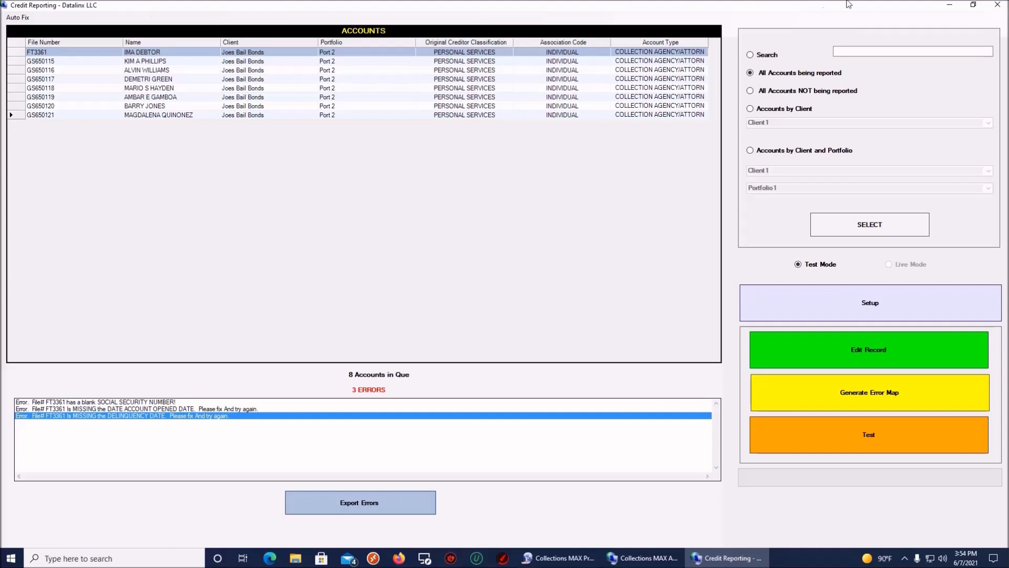
# Step: Close Credit Reporting, view errors.txt in Notepad, then return to Collections MAX Administrator
pyautogui.click(998, 6)
pyautogui.click(950, 5)
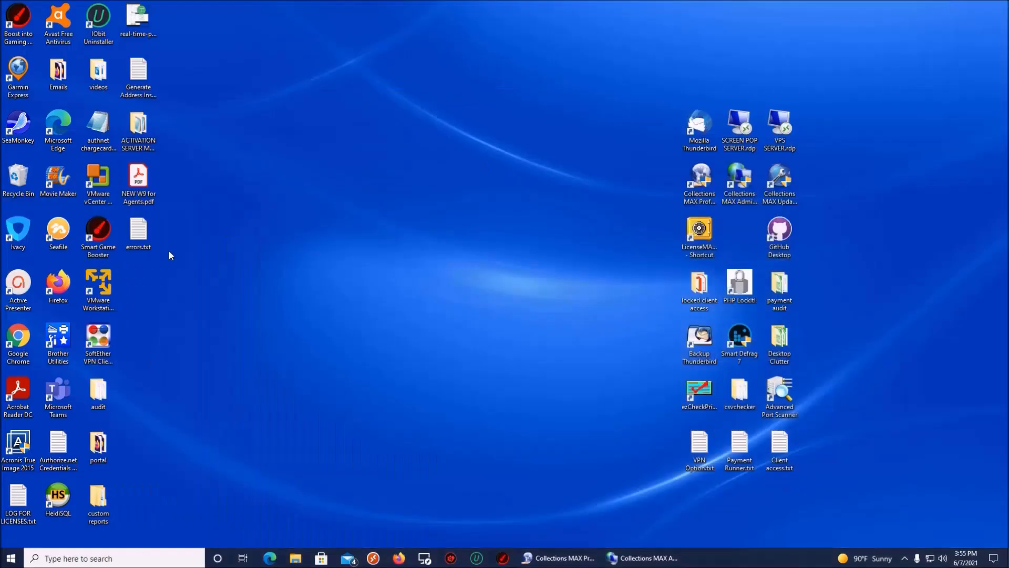
pyautogui.doubleClick(139, 234)
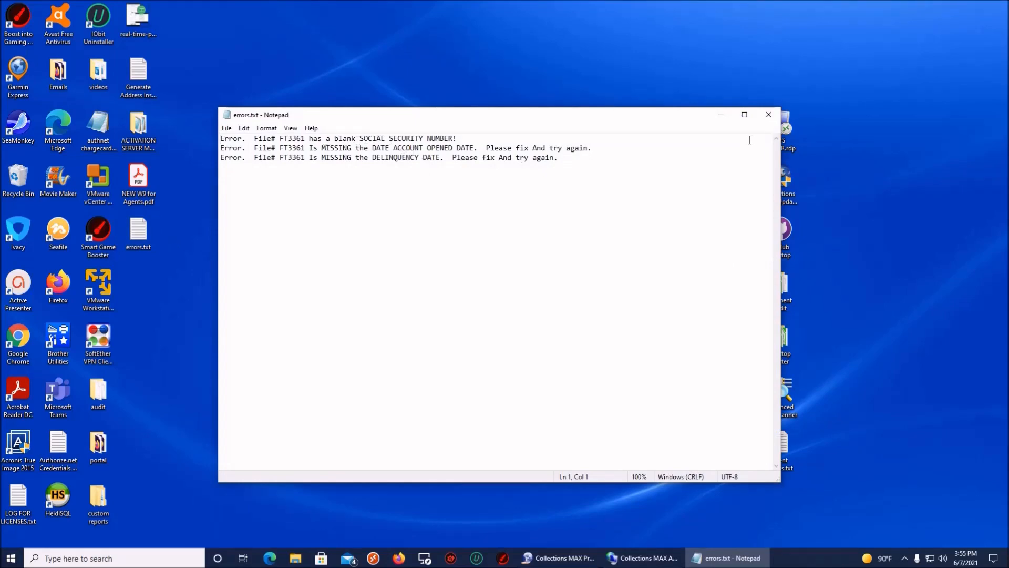
pyautogui.click(721, 114)
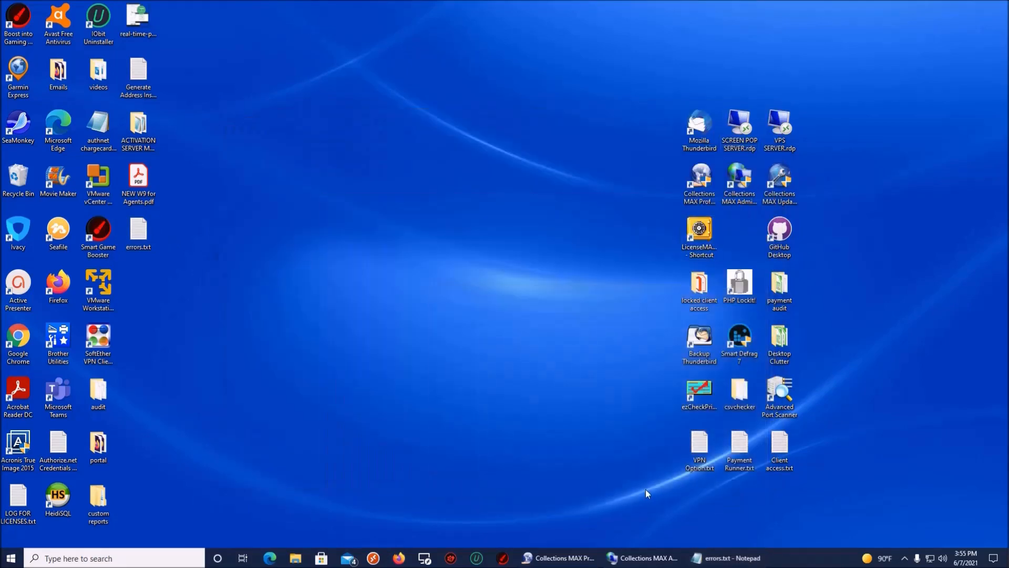
pyautogui.click(631, 558)
# Step: Open Manual Account Entry from the account import options
pyautogui.click(418, 332)
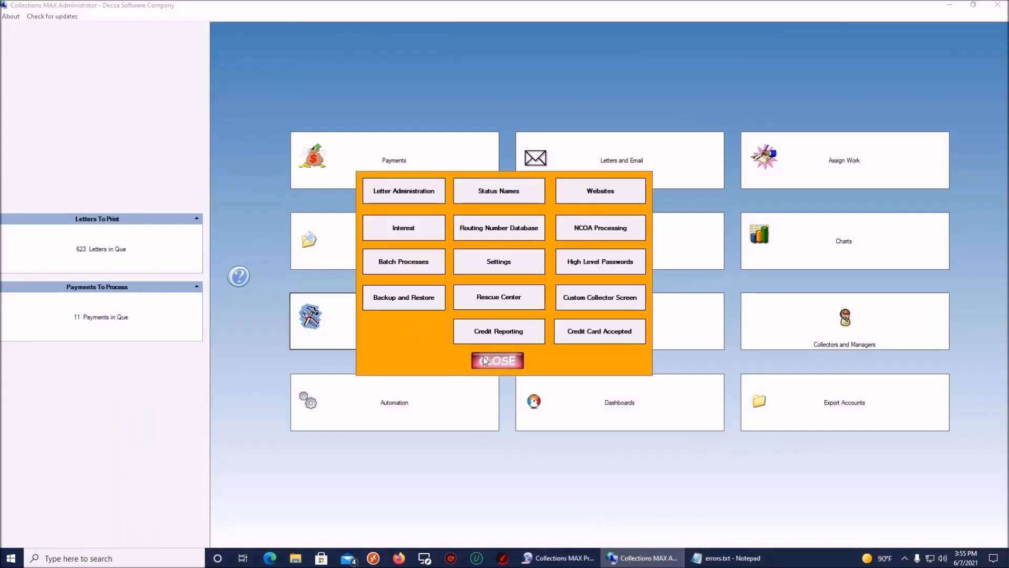
pyautogui.click(506, 365)
pyautogui.click(410, 242)
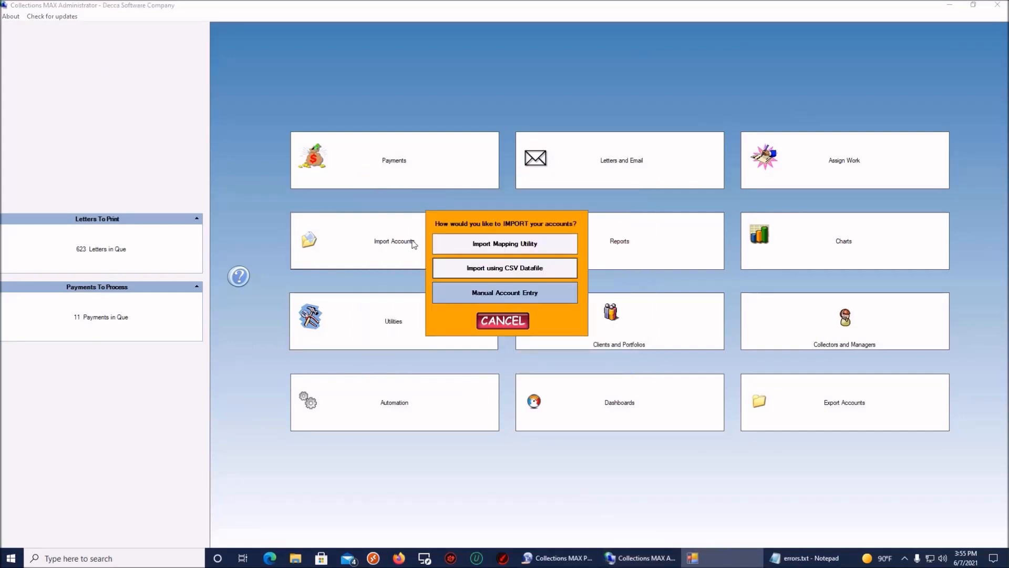
pyautogui.click(499, 294)
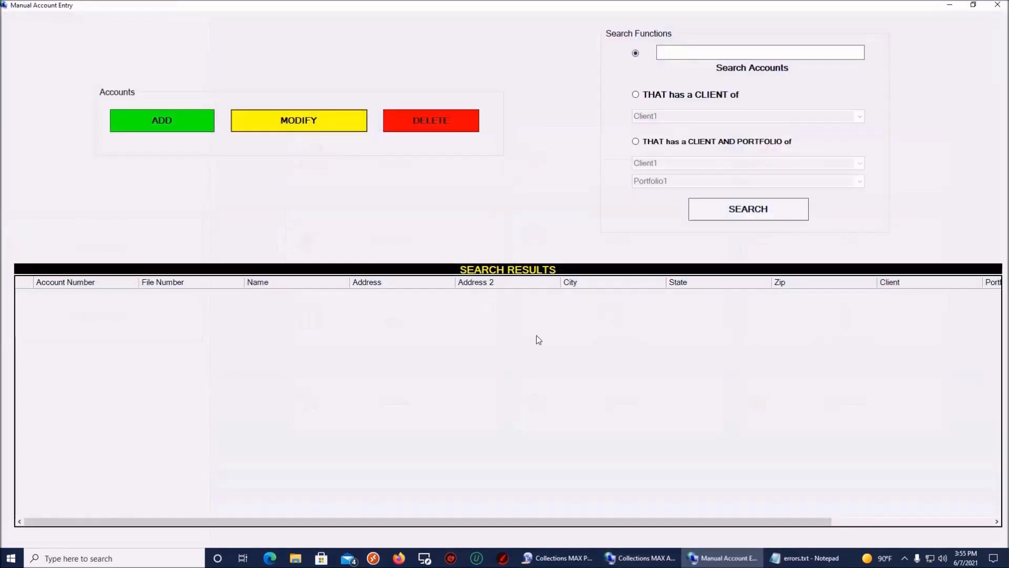
pyautogui.click(804, 557)
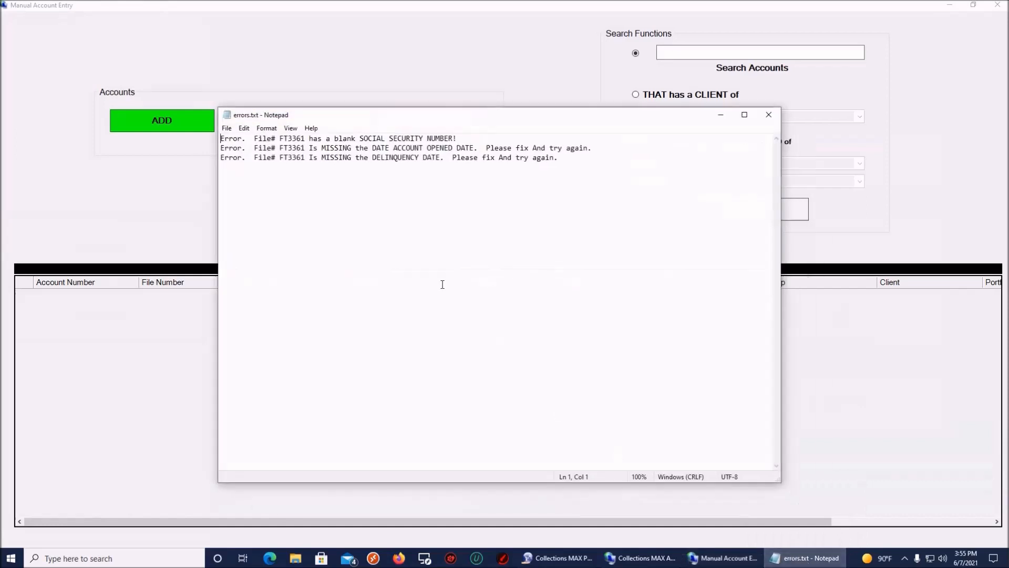
pyautogui.moveTo(254, 139); pyautogui.dragTo(306, 139)
pyautogui.click(298, 148)
pyautogui.rightClick(301, 142)
pyautogui.click(318, 175)
pyautogui.click(721, 115)
pyautogui.rightClick(668, 51)
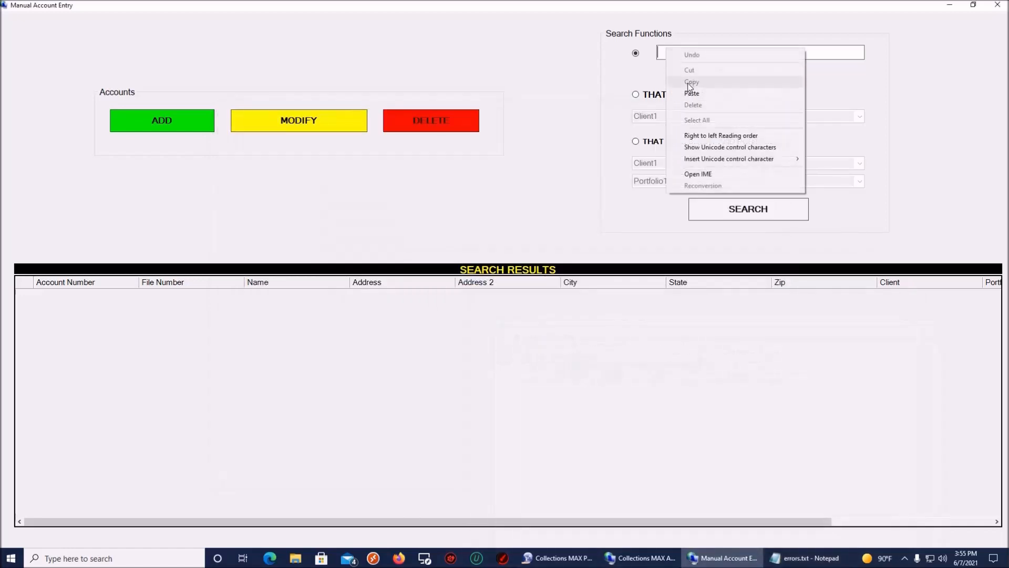
pyautogui.click(692, 93)
pyautogui.click(739, 209)
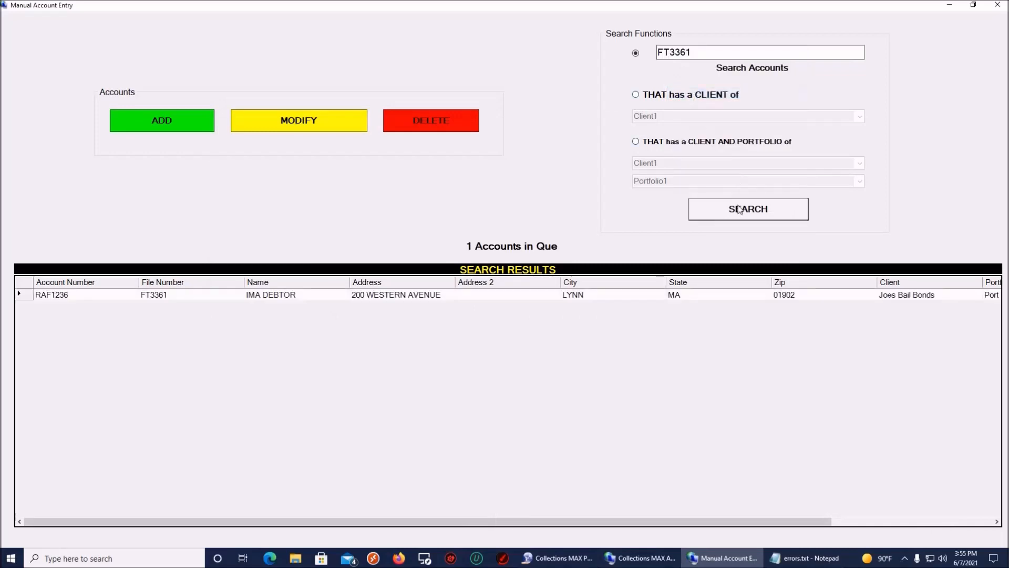
pyautogui.click(281, 125)
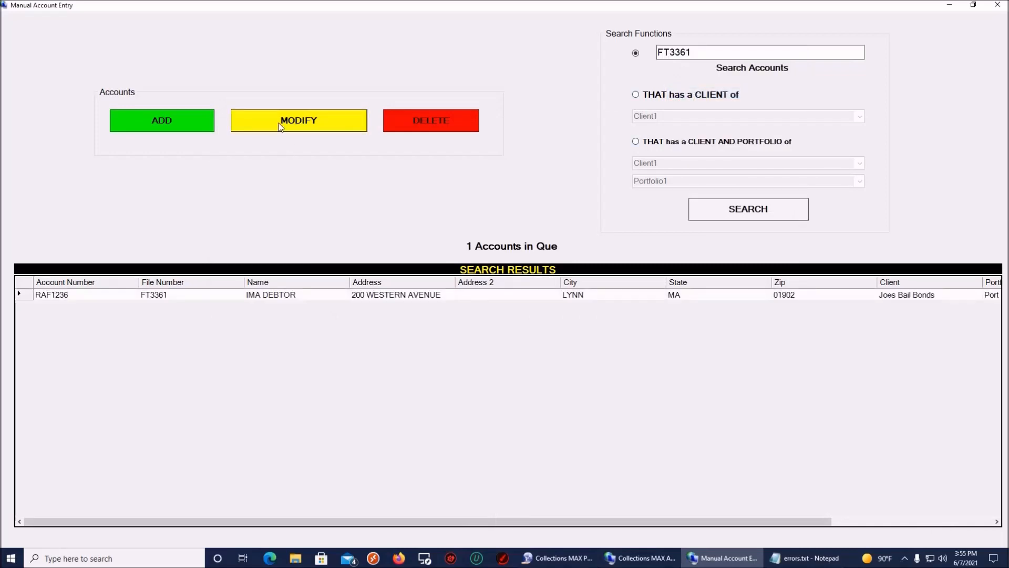
pyautogui.click(793, 561)
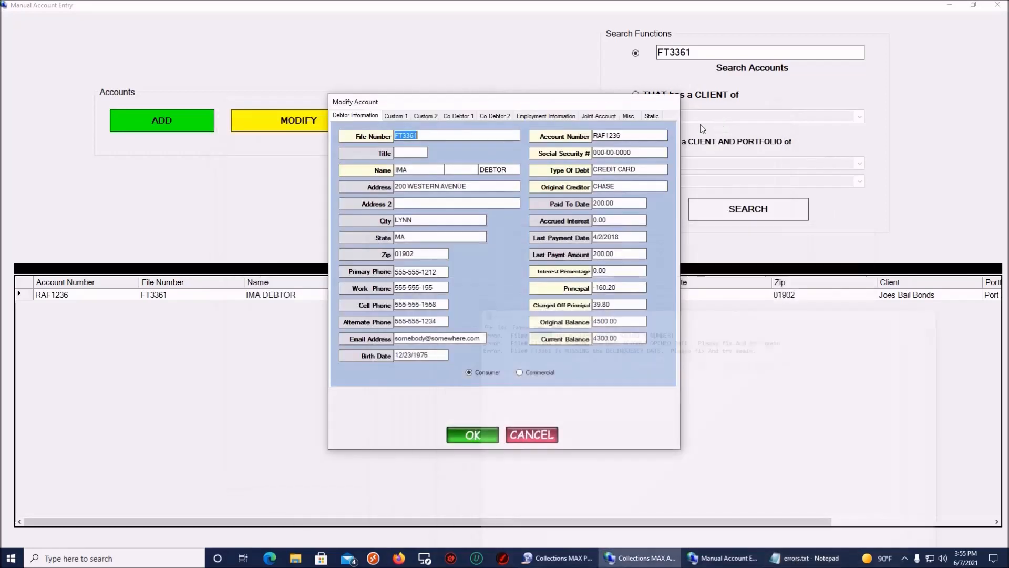
pyautogui.click(721, 116)
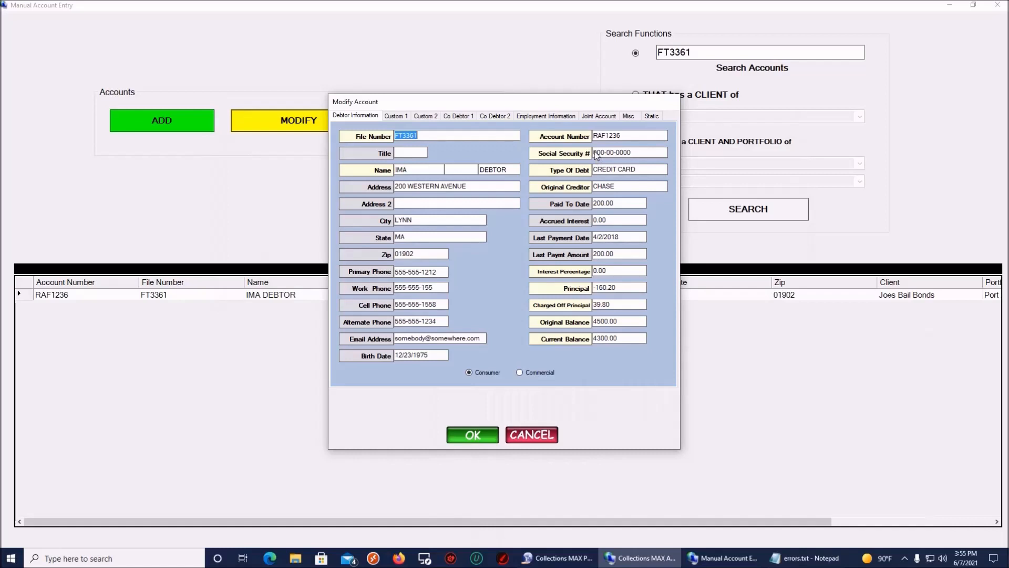
pyautogui.moveTo(594, 153); pyautogui.dragTo(631, 153)
# Step: Recheck the remaining errors and switch the form to its Misc date fields
pyautogui.click(805, 556)
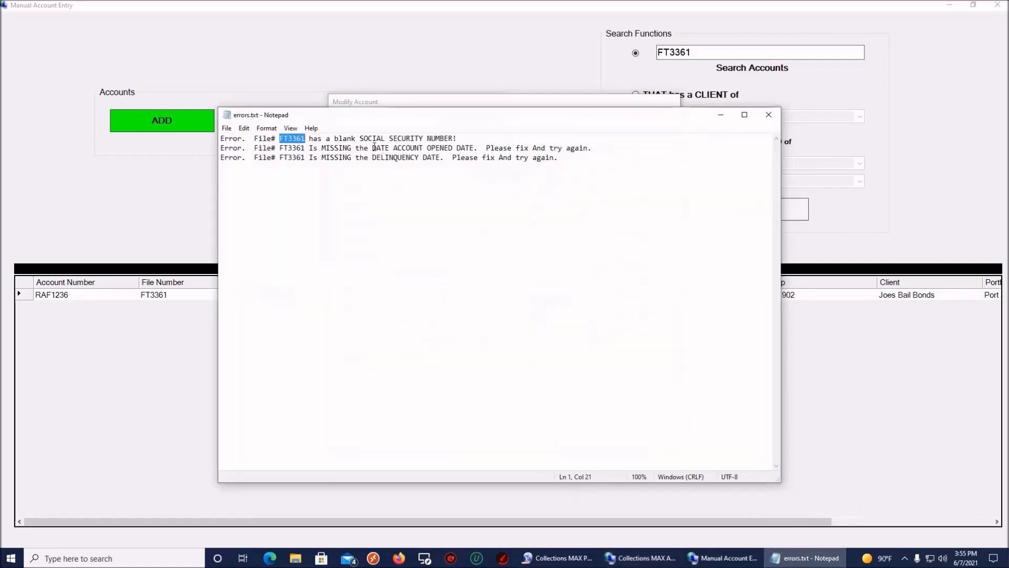
pyautogui.click(721, 115)
pyautogui.click(629, 116)
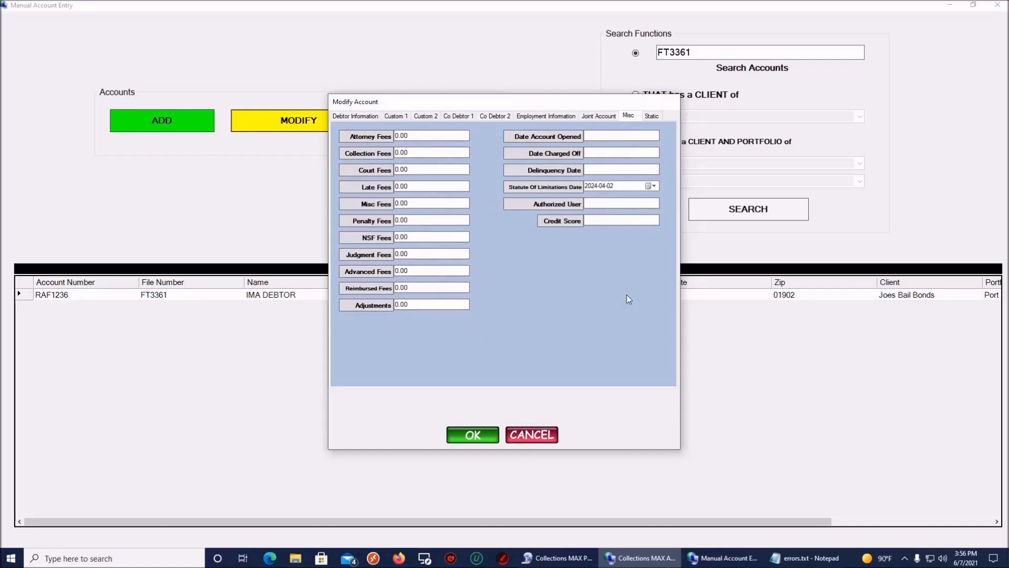
# Step: Enter Date Account Opened 05/10/2015 and complete the Date Charged Off year as 2017
pyautogui.write('05/10/2015')
pyautogui.click(779, 561)
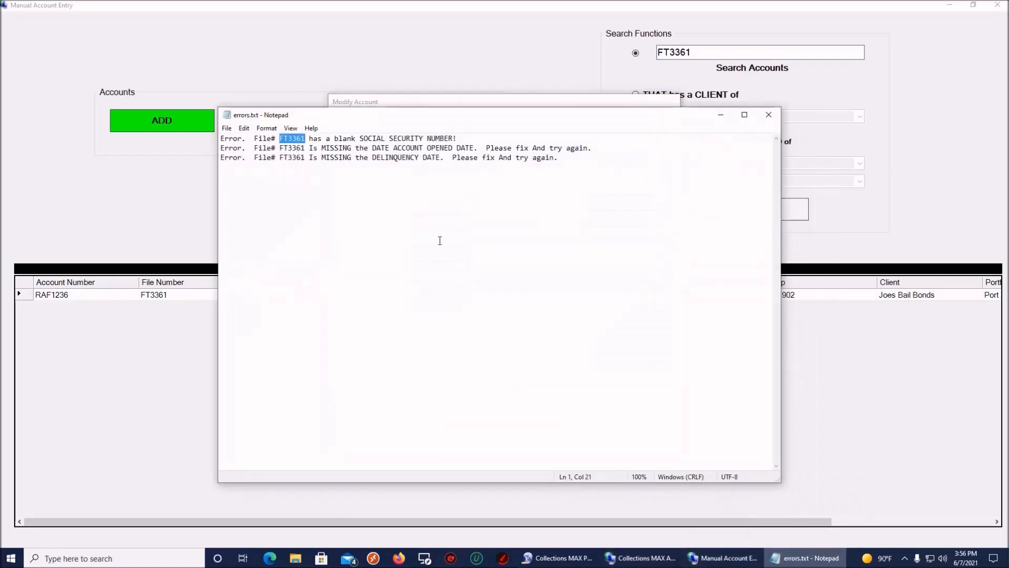
pyautogui.moveTo(364, 158); pyautogui.dragTo(437, 159)
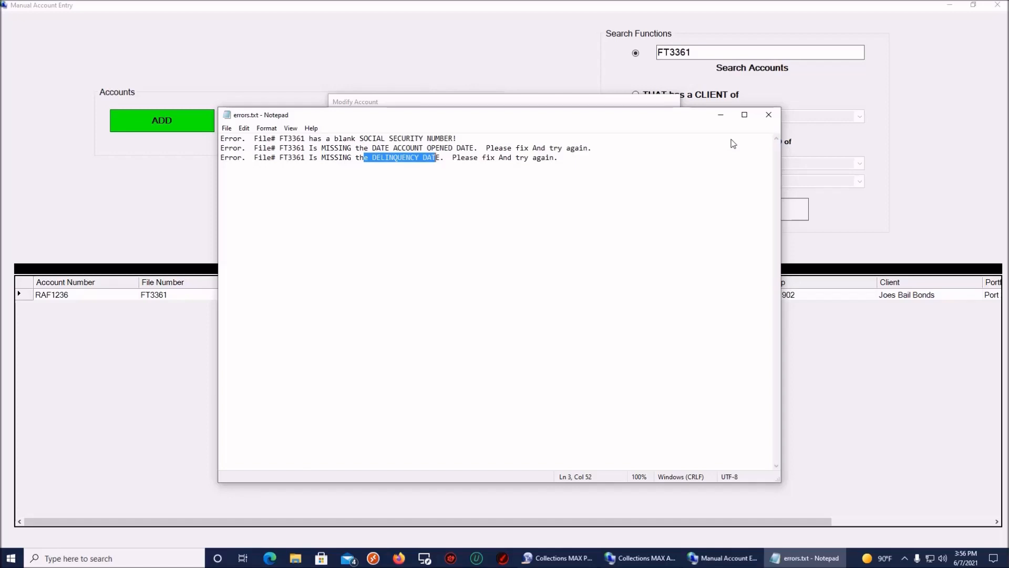
pyautogui.click(721, 114)
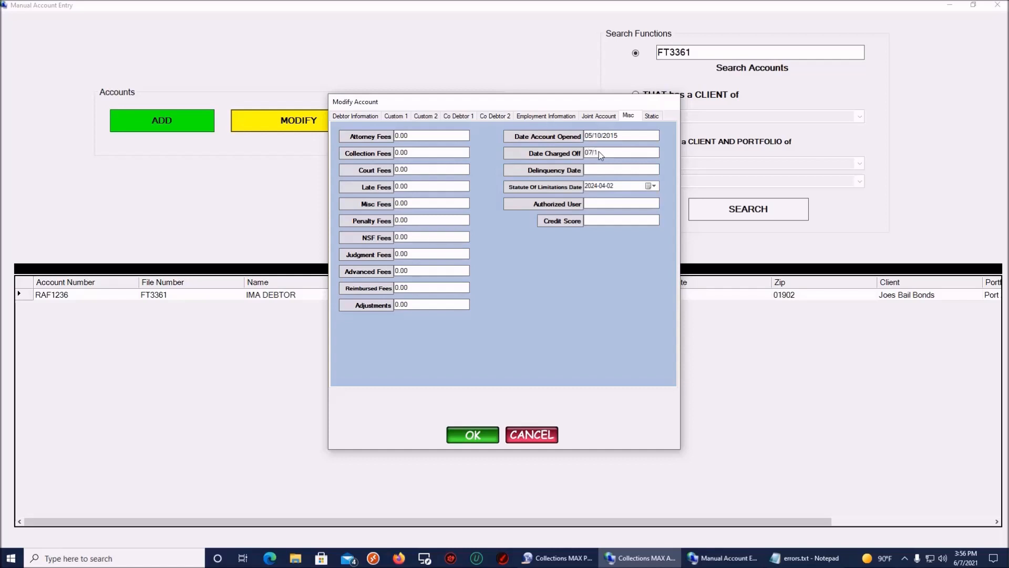
pyautogui.write('/2017')
# Step: Set Delinquency Date to 07/10/2017, correct the Work Phone, and save the account
pyautogui.click(603, 169)
pyautogui.write('07/10/2017')
pyautogui.click(475, 436)
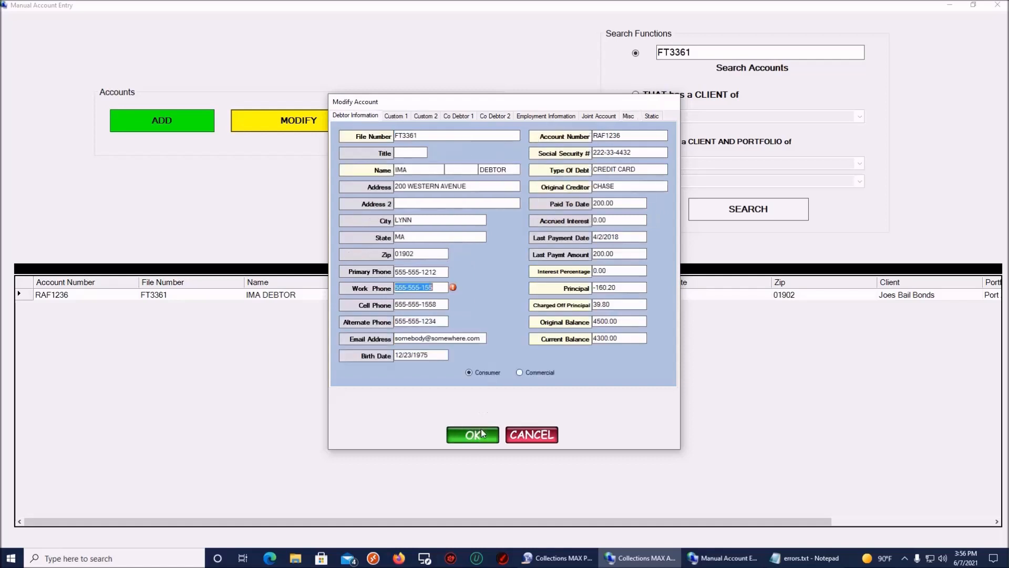
pyautogui.click(438, 286)
pyautogui.click(479, 435)
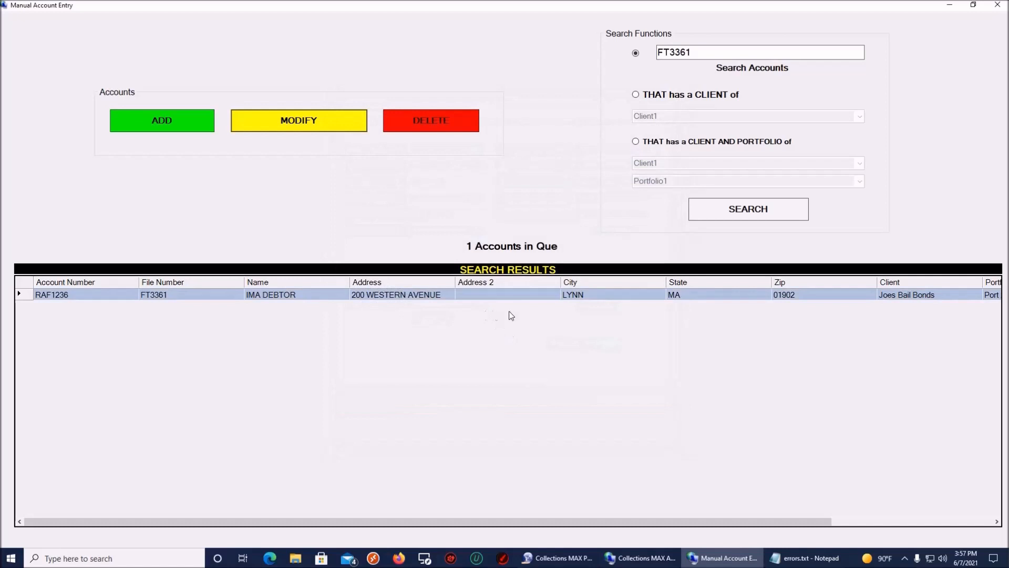
# Step: Reopen Credit Reporting and load all accounts being reported
pyautogui.click(998, 7)
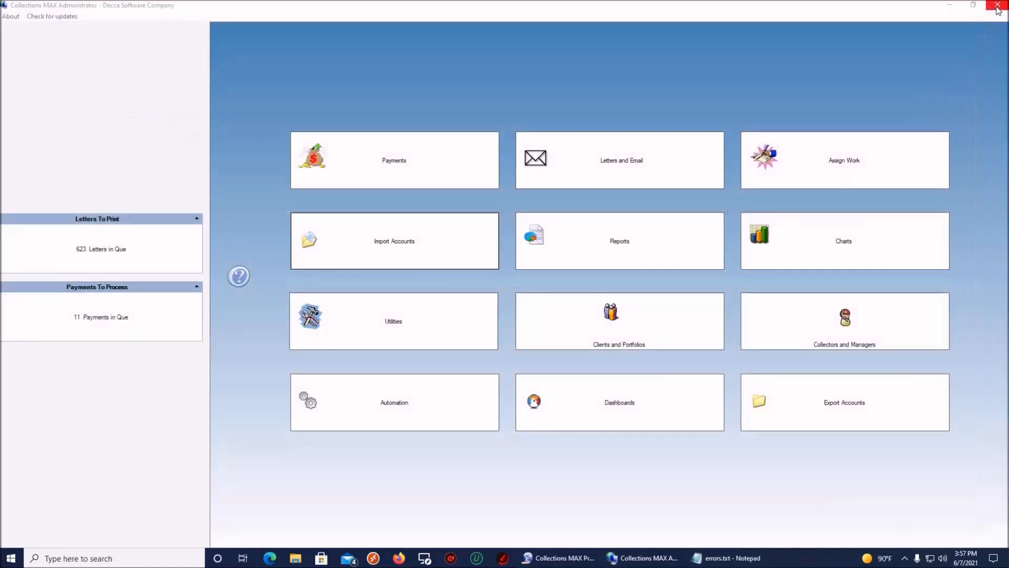
pyautogui.click(416, 337)
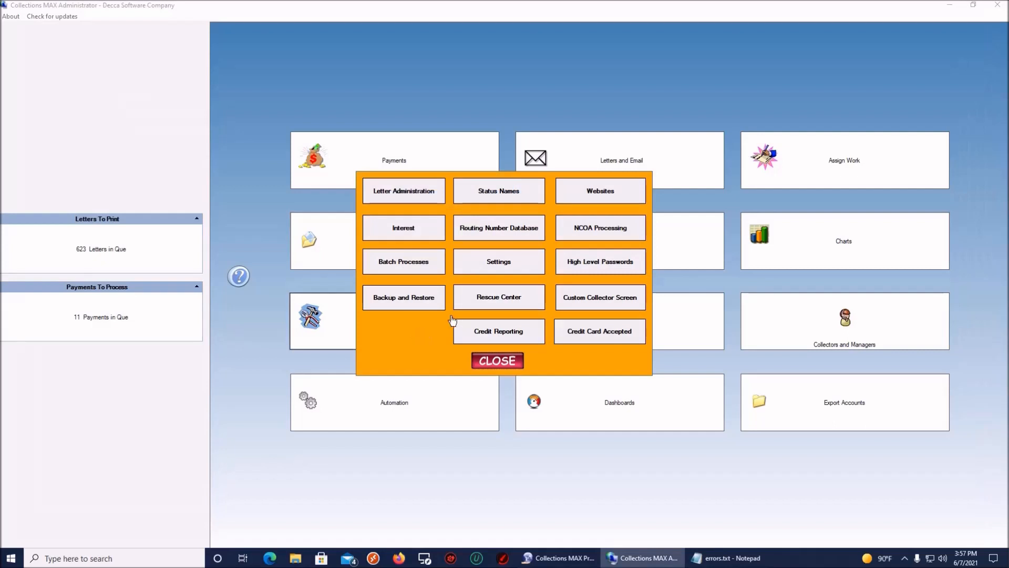
pyautogui.click(491, 332)
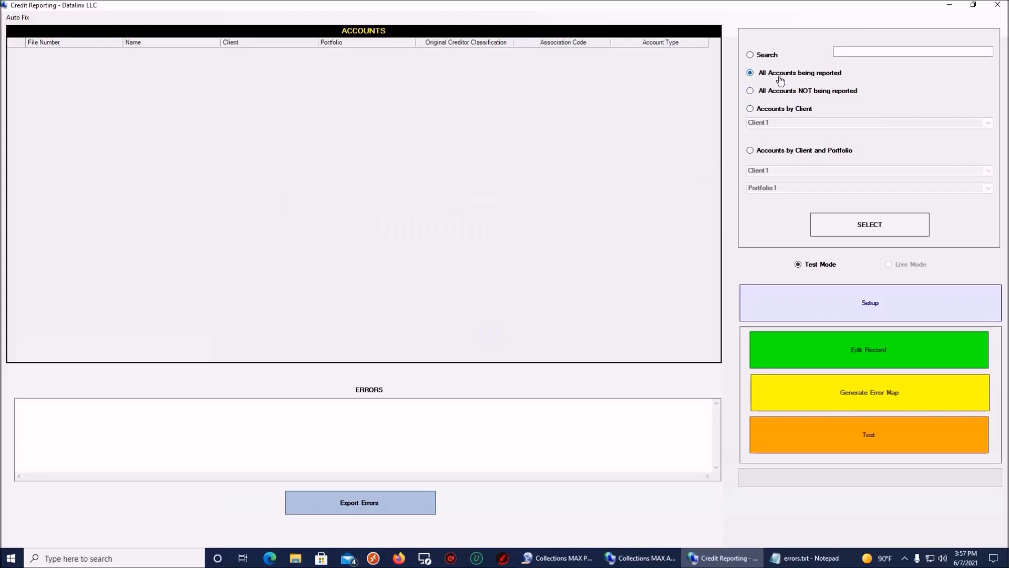
pyautogui.click(847, 226)
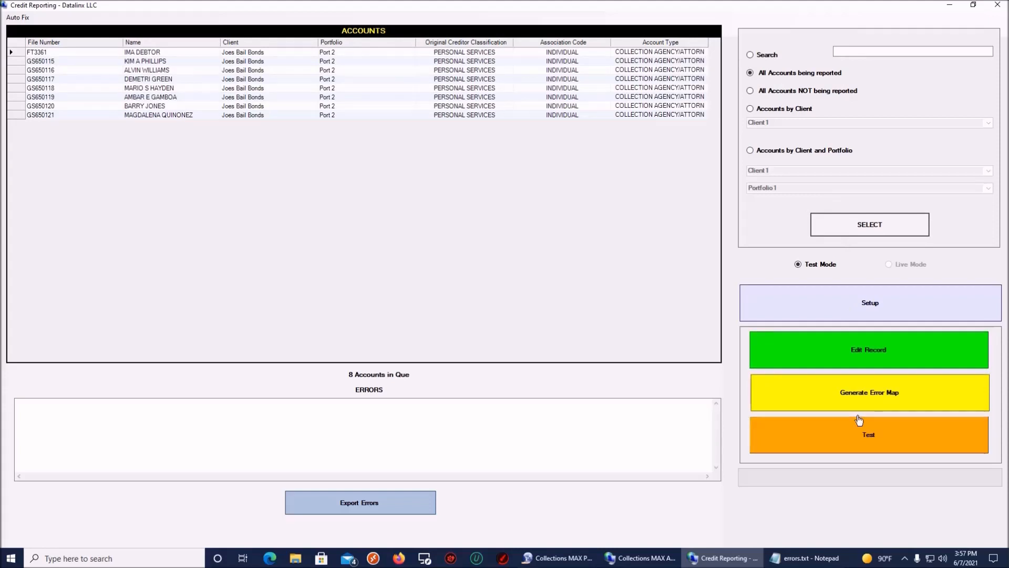
# Step: Test all 8 accounts, then retest in Live Mode with 0 errors
pyautogui.click(862, 436)
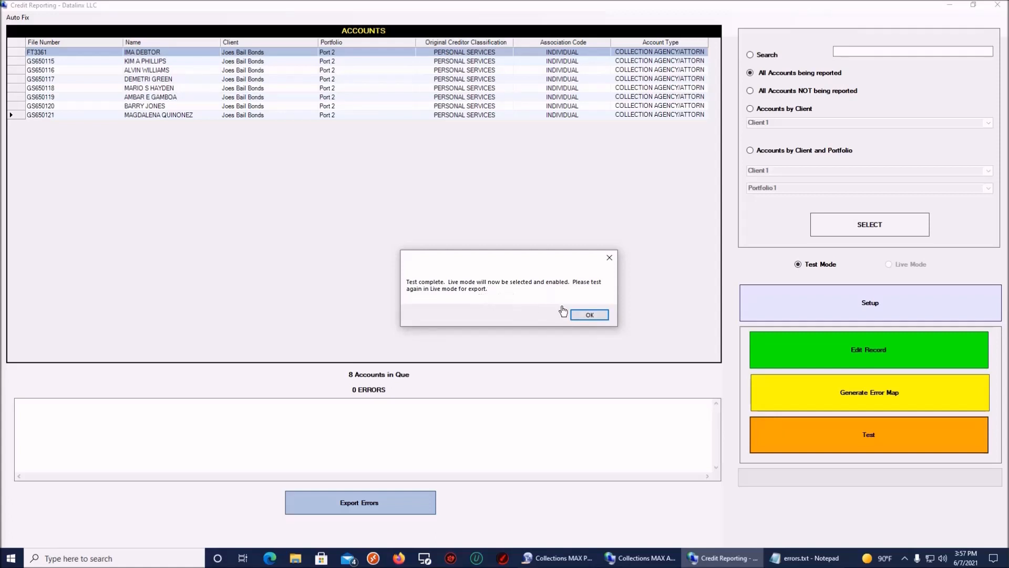
pyautogui.click(590, 315)
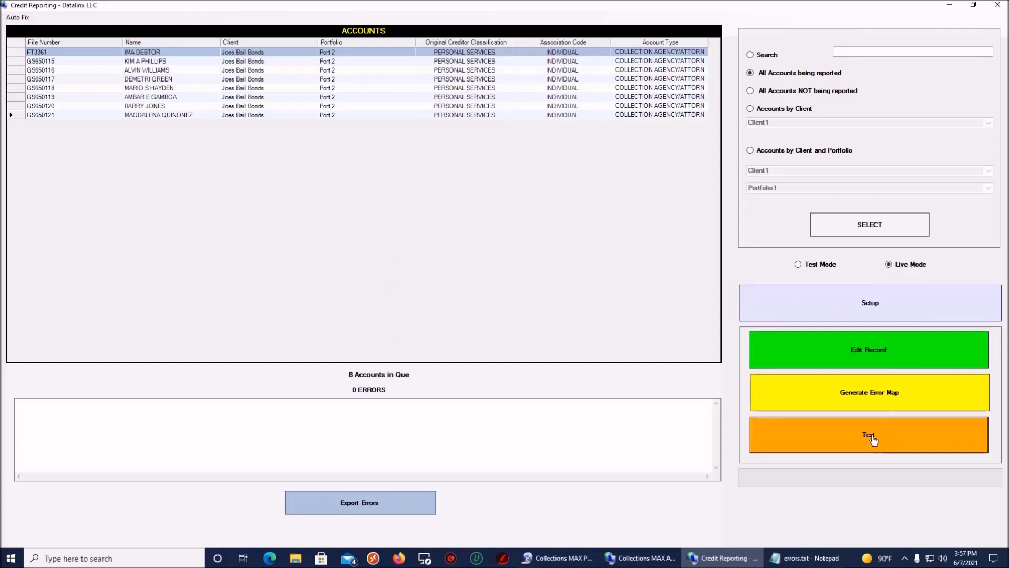
pyautogui.click(873, 441)
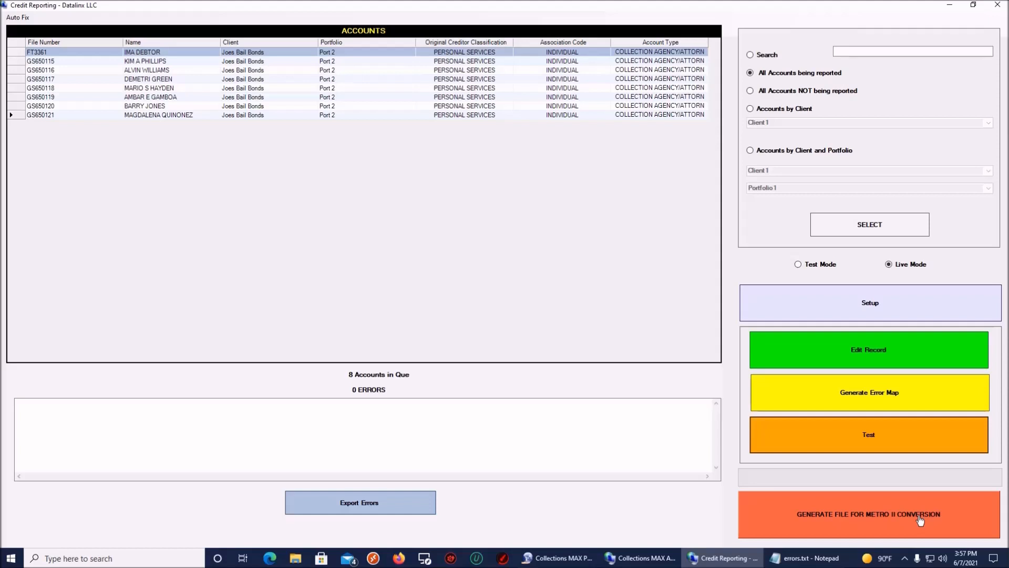
# Step: Generate the Metro II file for 5/1/2021–5/31/2021 and save it as metro2.xlsx on the Desktop
pyautogui.click(893, 505)
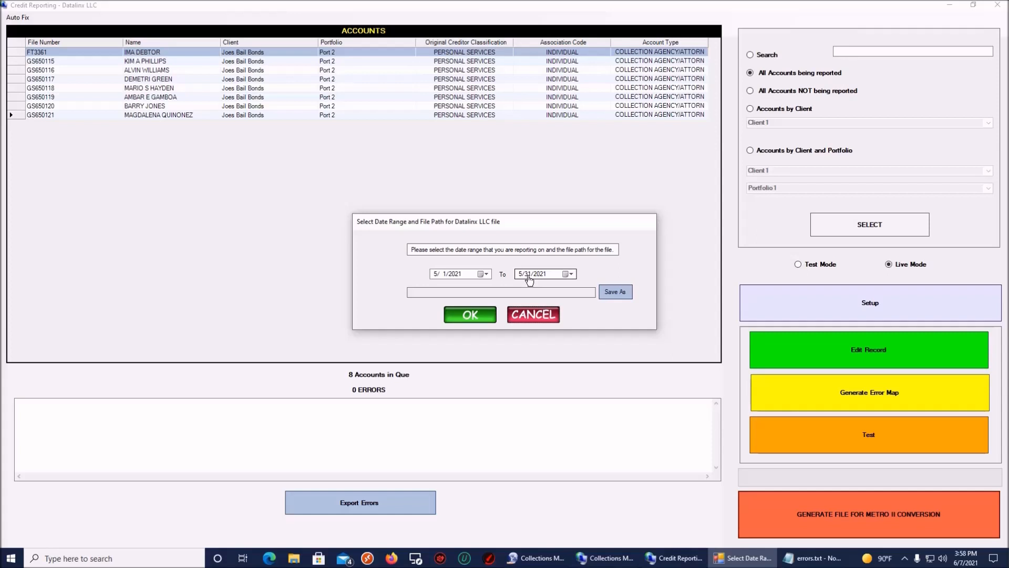
pyautogui.click(621, 295)
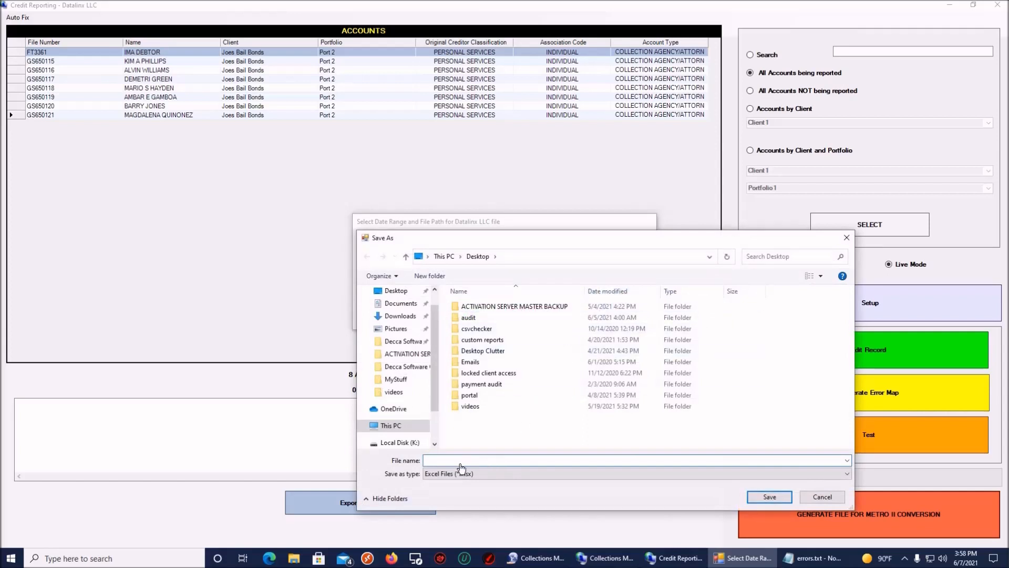
pyautogui.write('metro2')
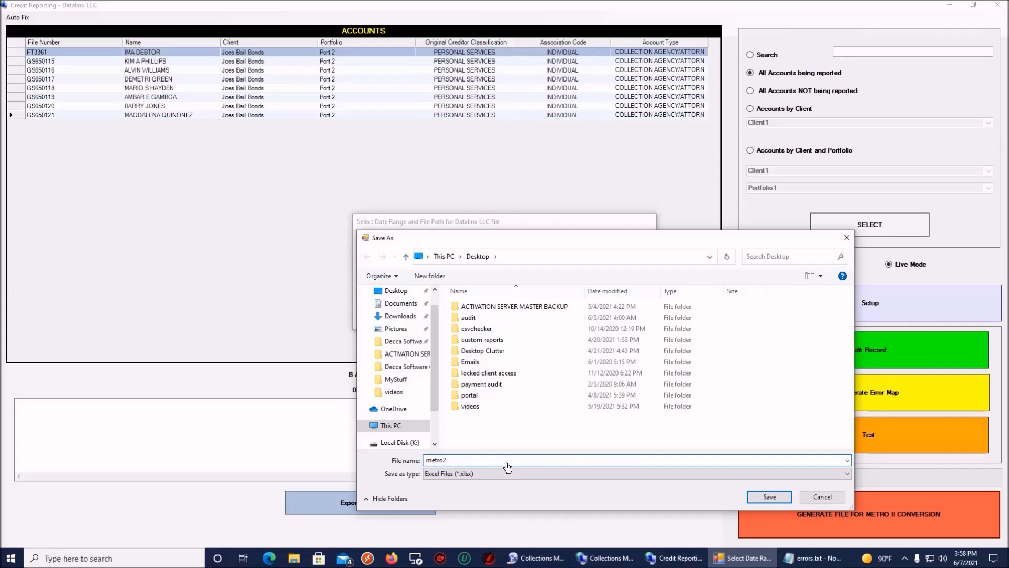
pyautogui.click(762, 498)
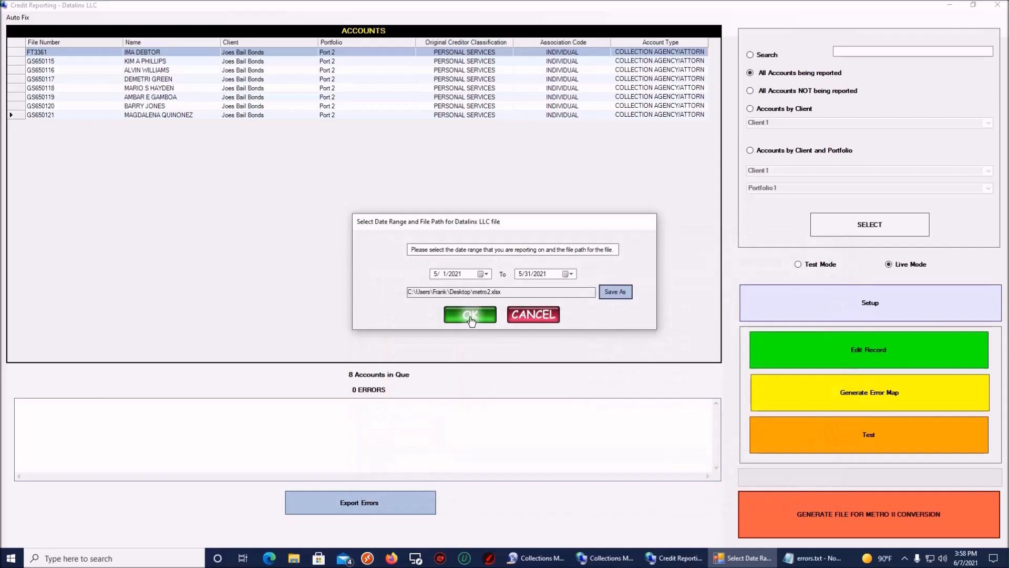
pyautogui.click(470, 315)
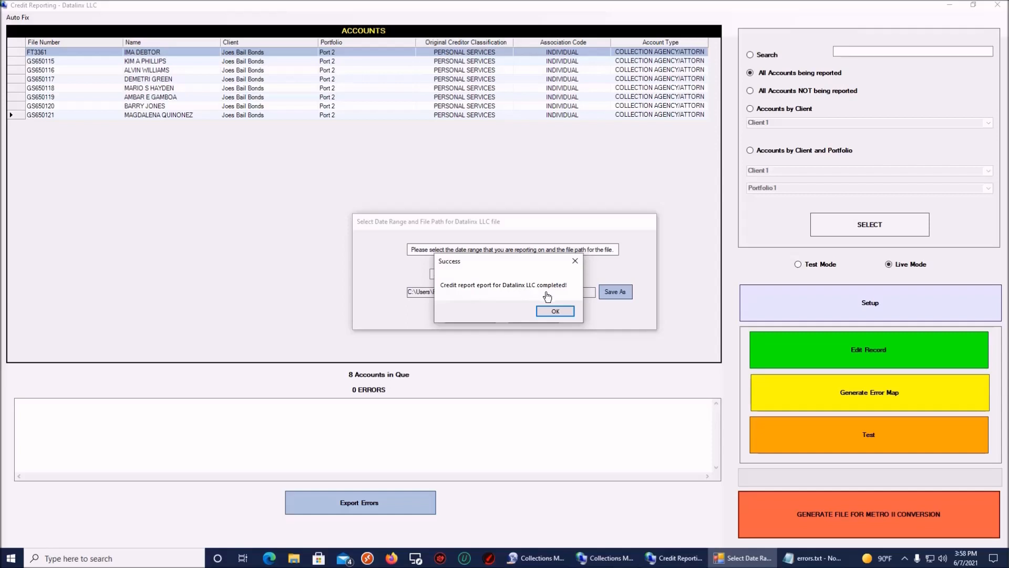
pyautogui.click(554, 313)
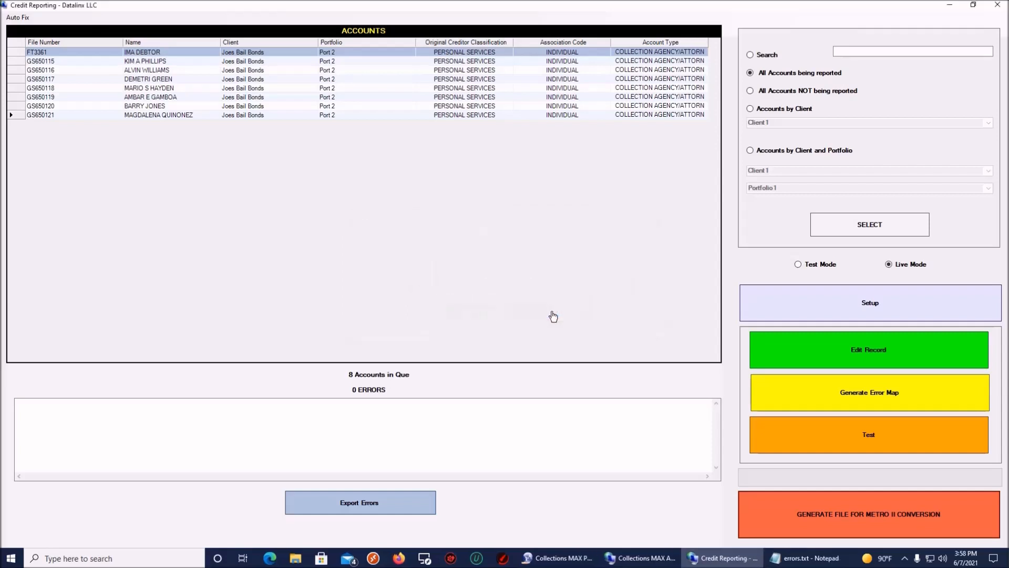
# Step: Close Credit Reporting, minimize Collections MAX, and open the desktop's metro2.xlsx with LibreOffice Calc
pyautogui.click(998, 6)
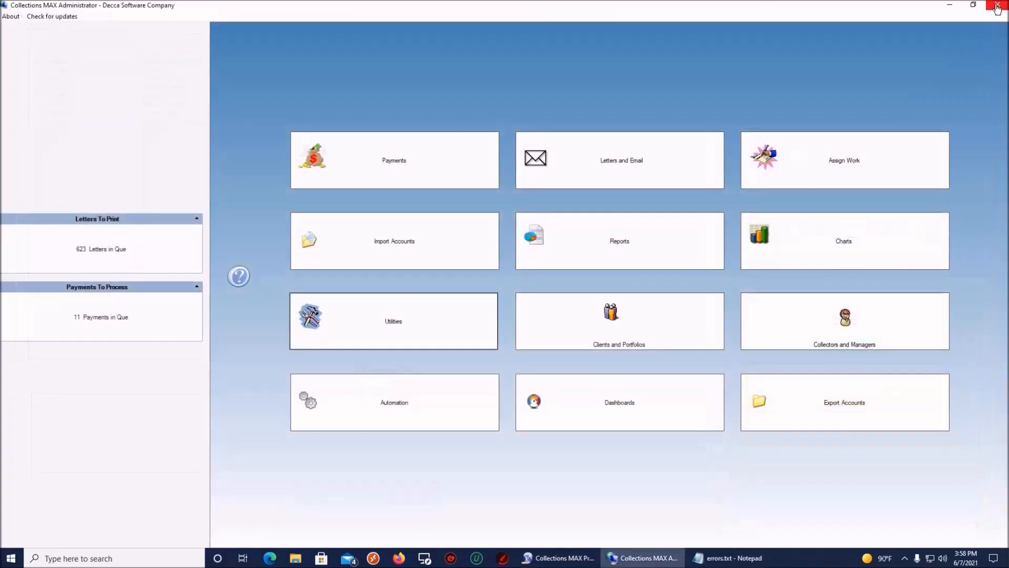
pyautogui.click(950, 9)
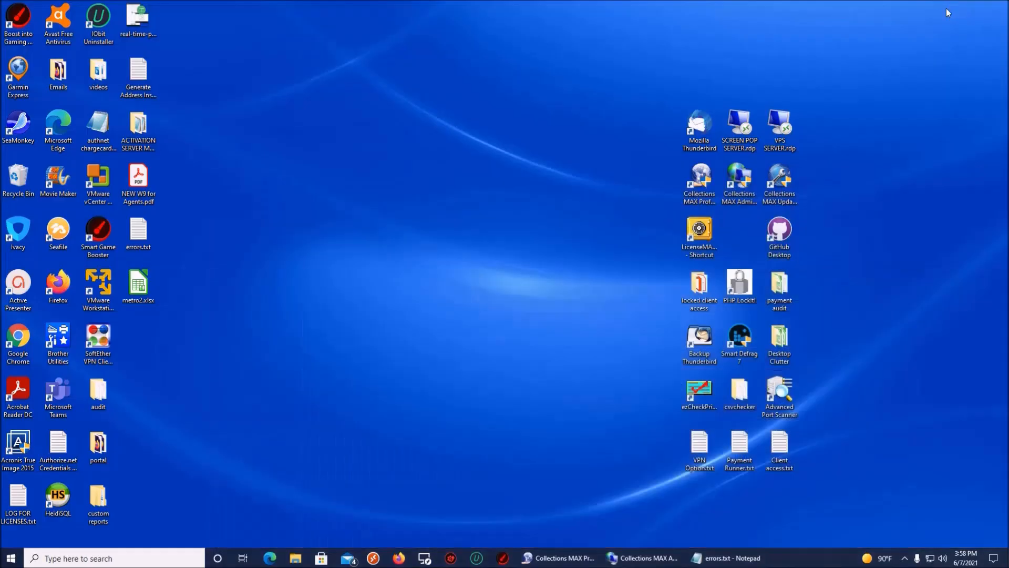
pyautogui.click(138, 285)
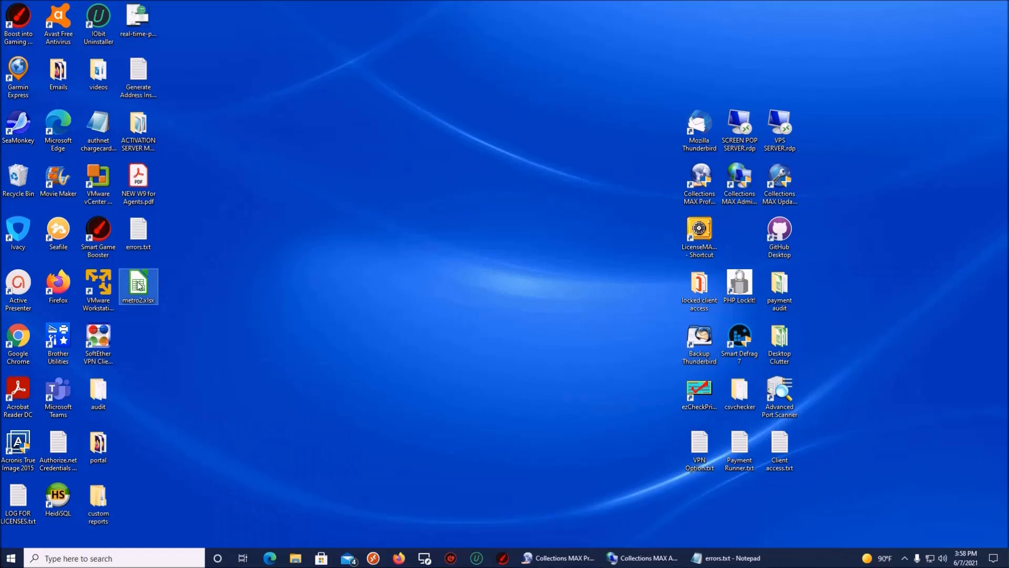
pyautogui.rightClick(140, 286)
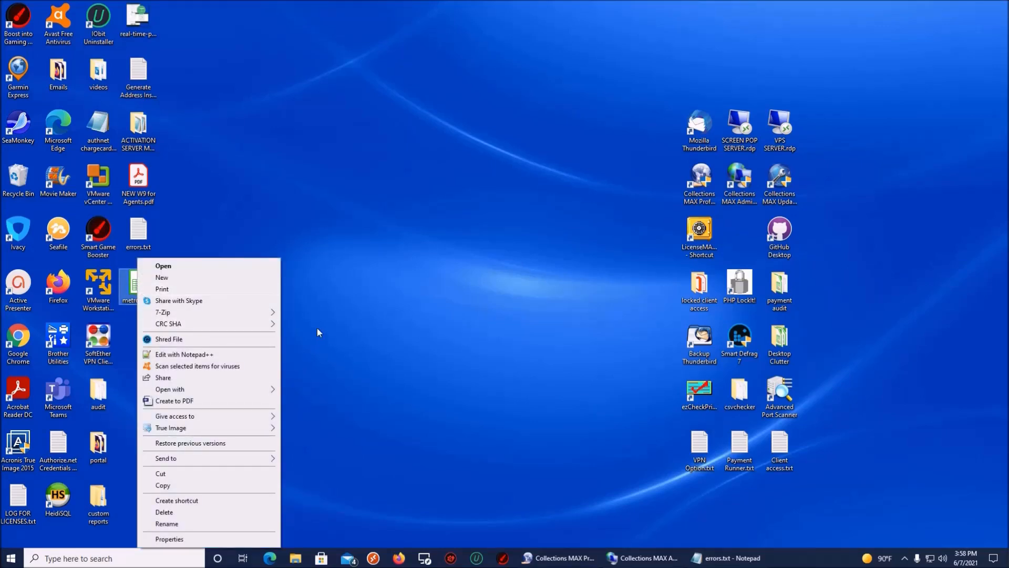
pyautogui.moveTo(263, 394)
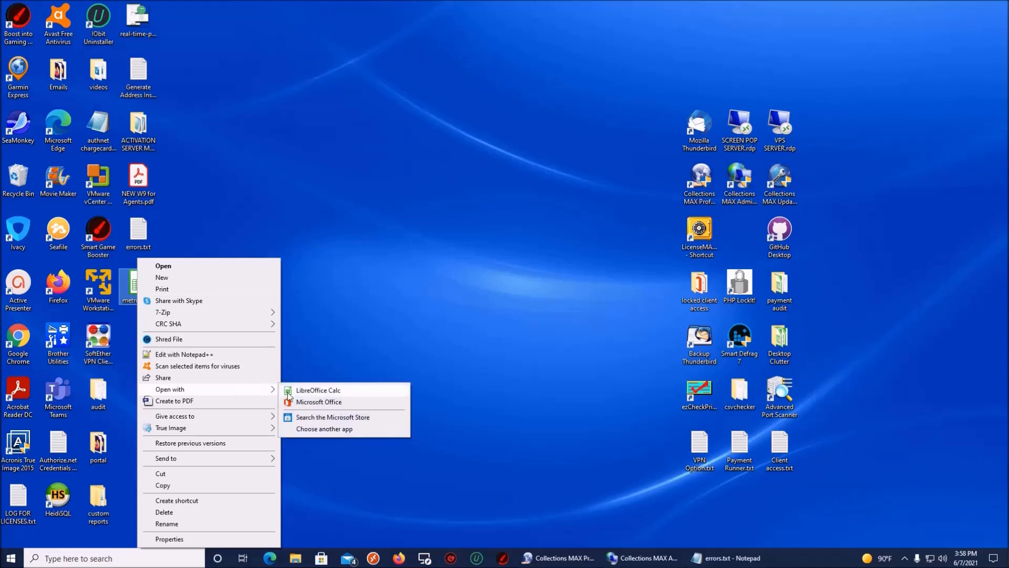
pyautogui.click(352, 390)
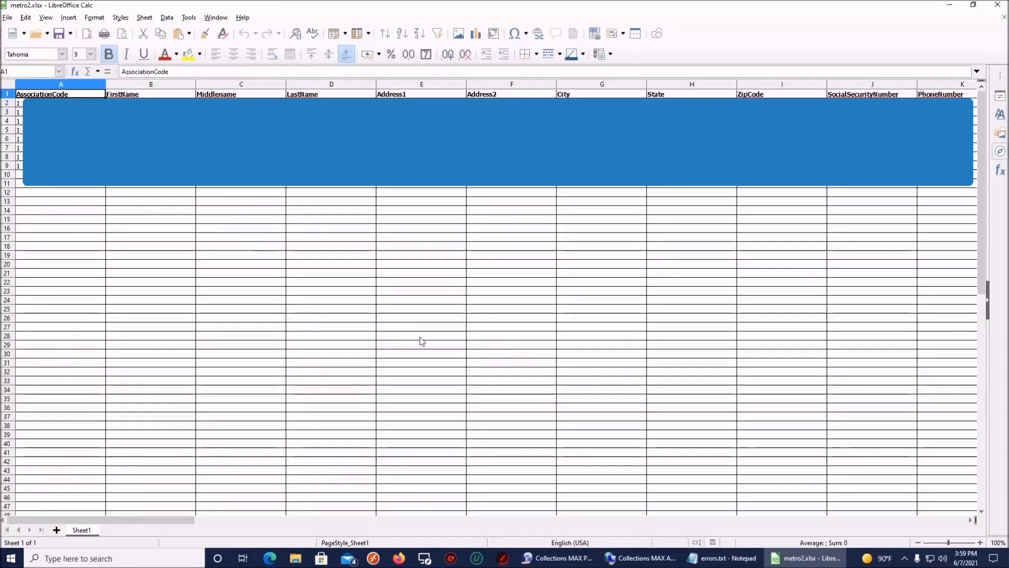
# Step: Review the metro2.xlsx columns, AssociationCode through CreditorClassification, then close the spreadsheet
pyautogui.moveTo(184, 521); pyautogui.dragTo(194, 557)
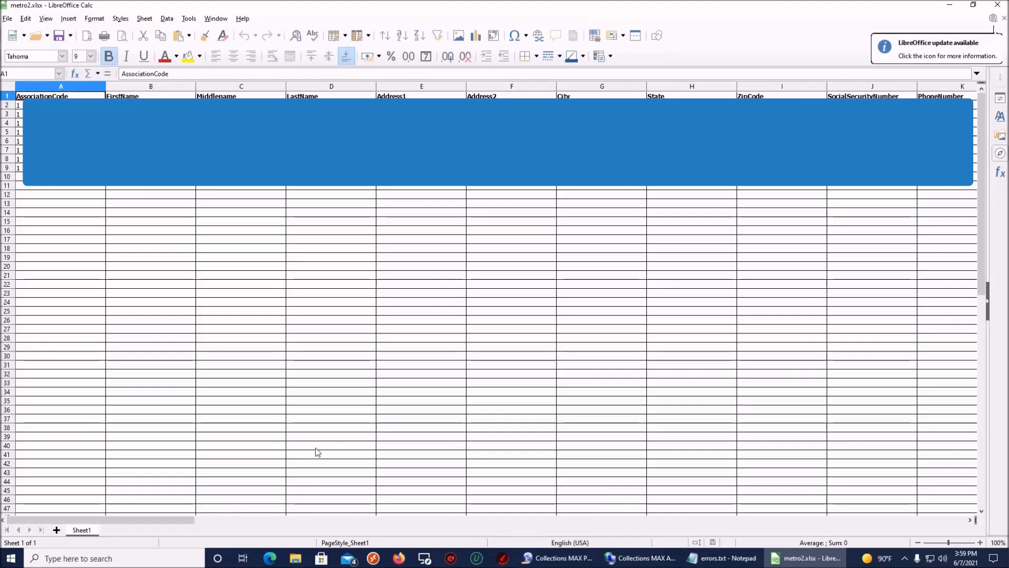
pyautogui.click(995, 6)
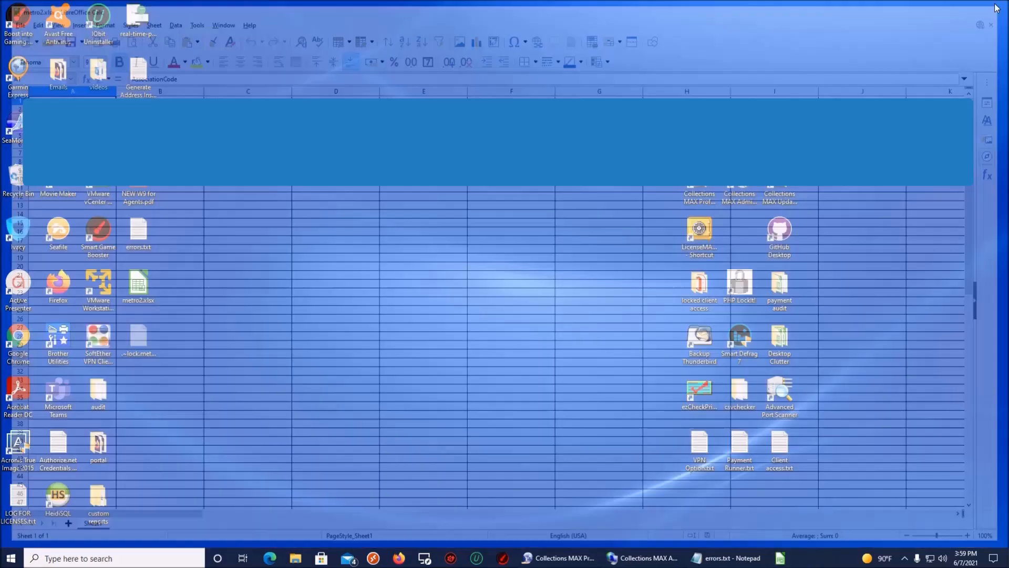